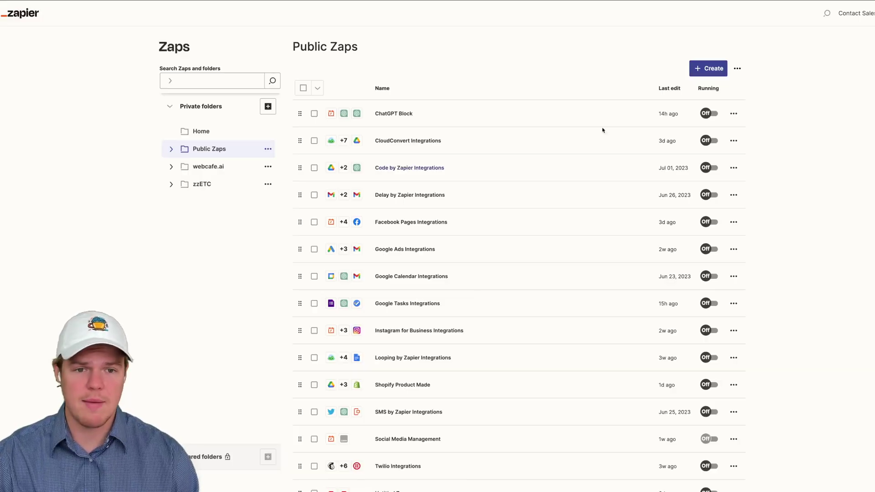
Create a new zap and rename it 'Twitch Integration AI'.
left_click(708, 69)
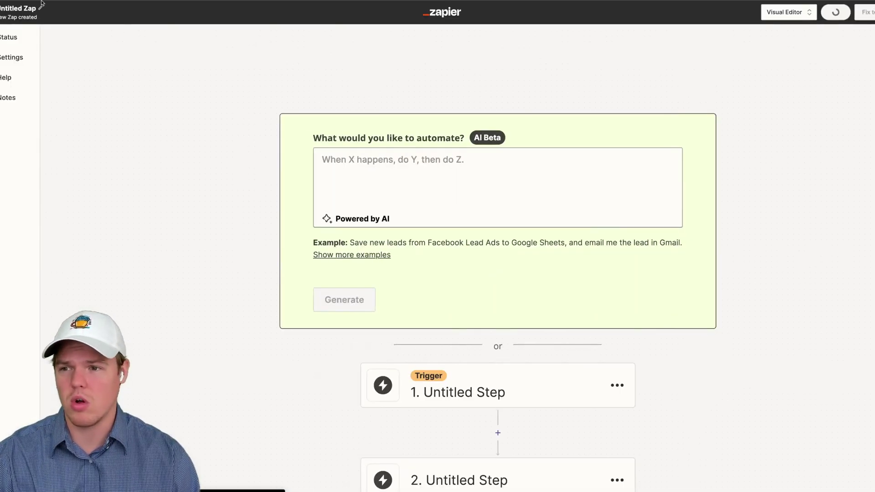
left_click(21, 4)
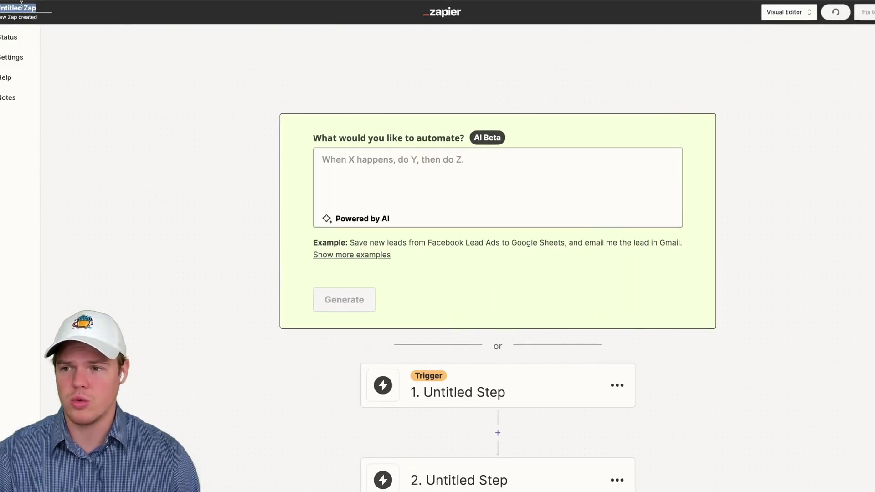
type("Twitch Inte")
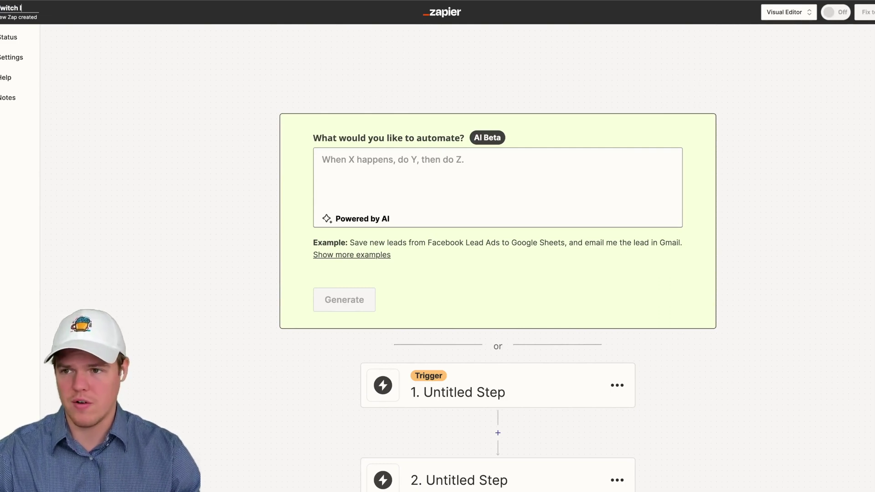
type("gration")
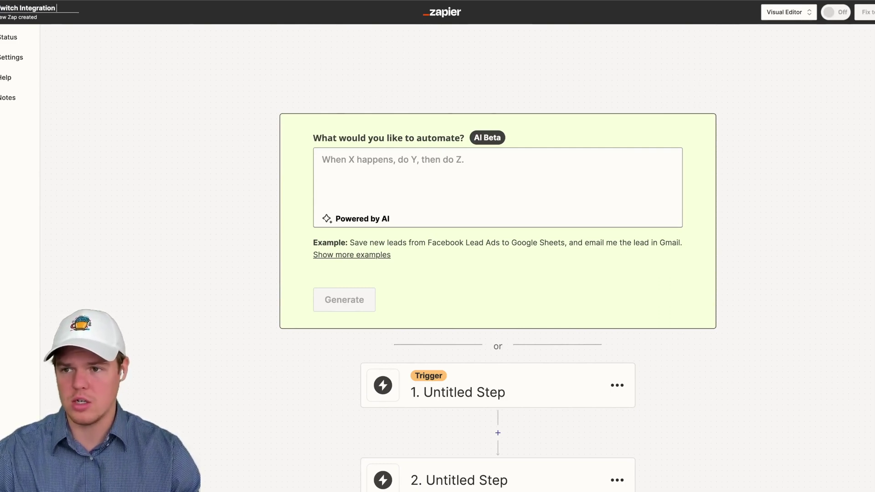
type(" AO")
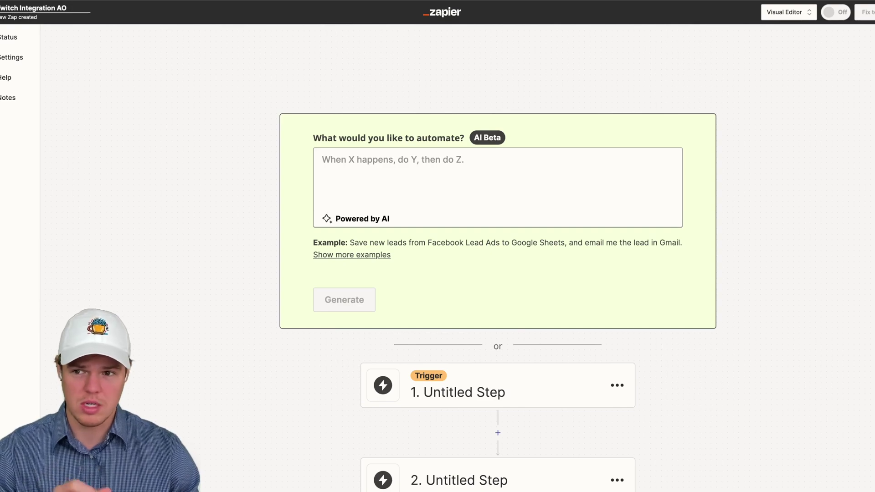
key("BackSpace")
type("I")
left_click(133, 118)
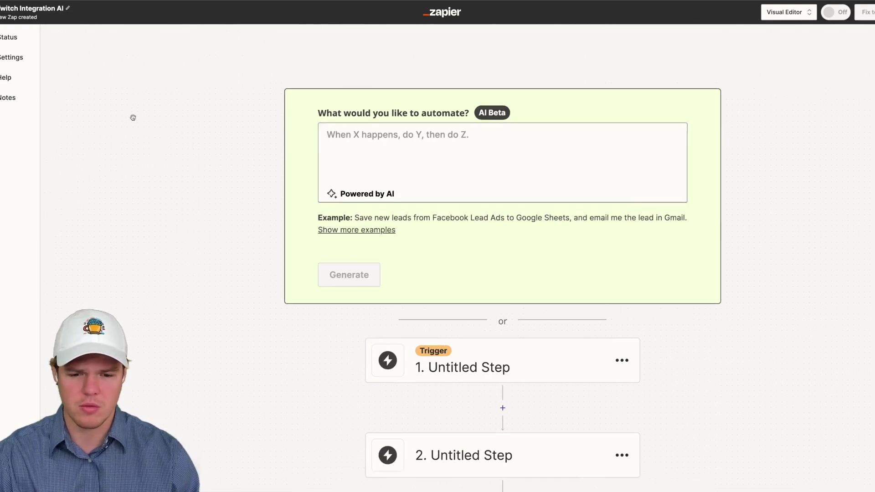
scroll(193, 152, "down", 5)
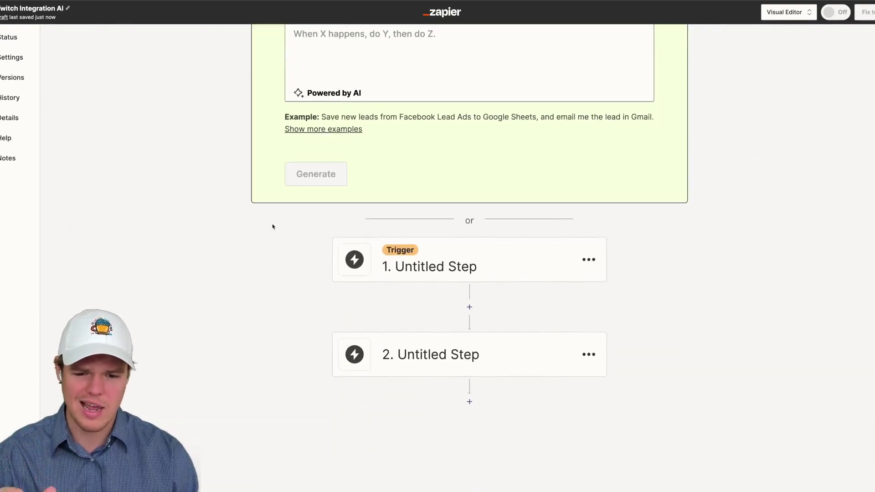
Set the trigger app to Twitch with the New Live Stream by Streamer event.
left_click(402, 256)
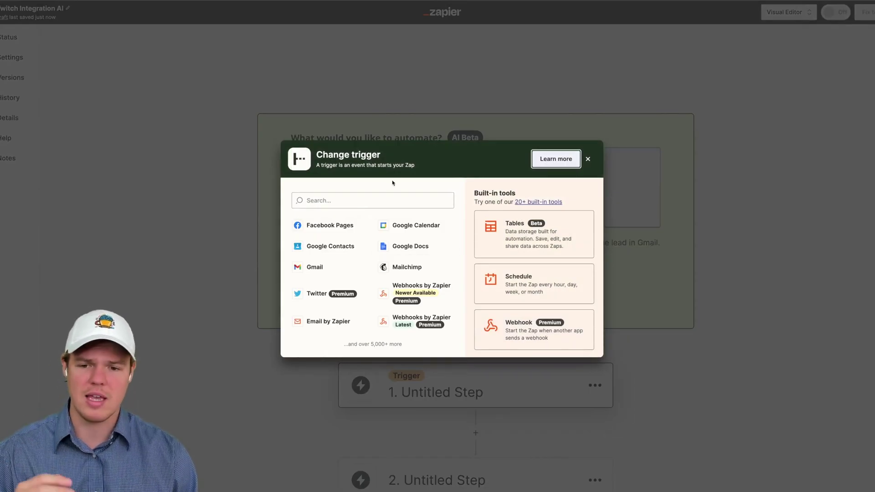
left_click(382, 200)
type("tiwt")
key("BackSpace")
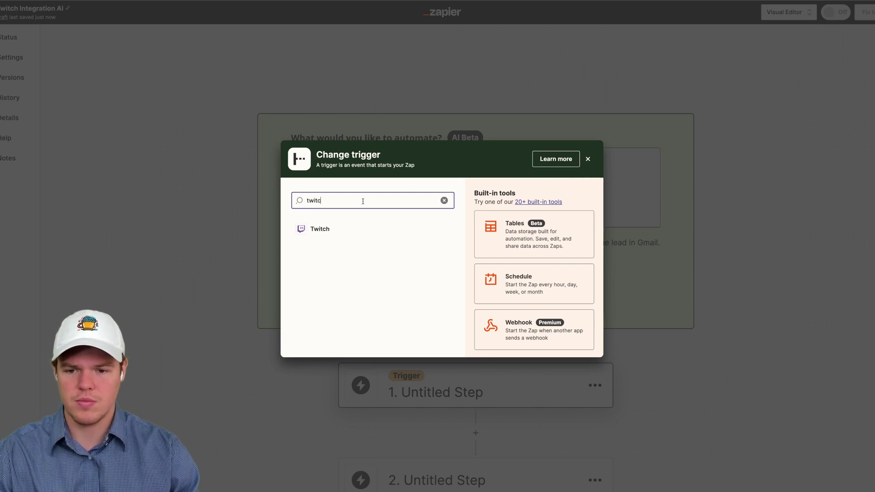
left_click(358, 230)
left_click(599, 123)
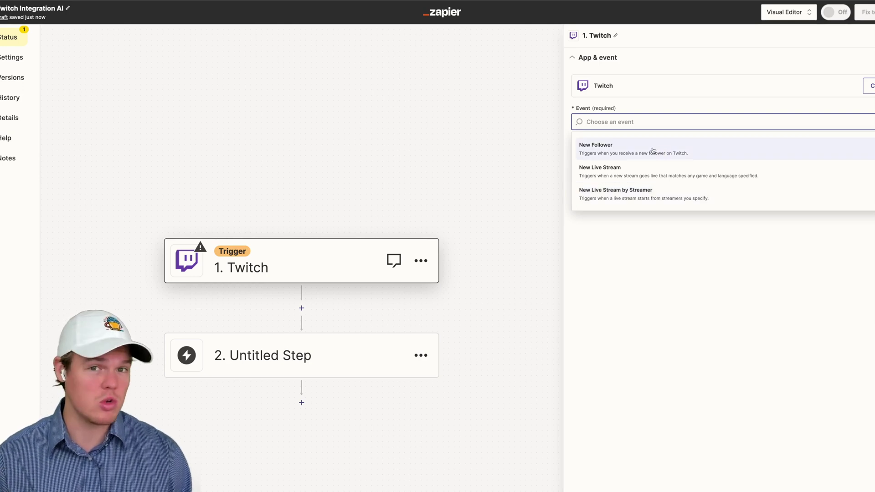
left_click(650, 195)
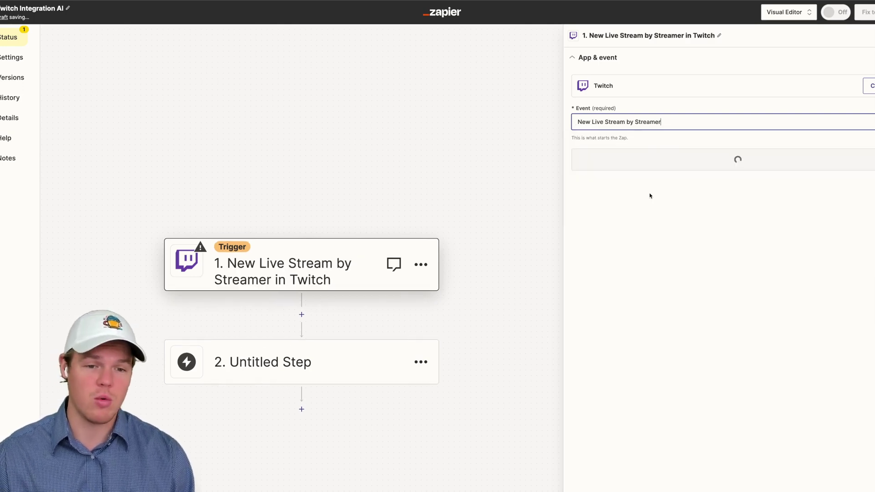
left_click(664, 160)
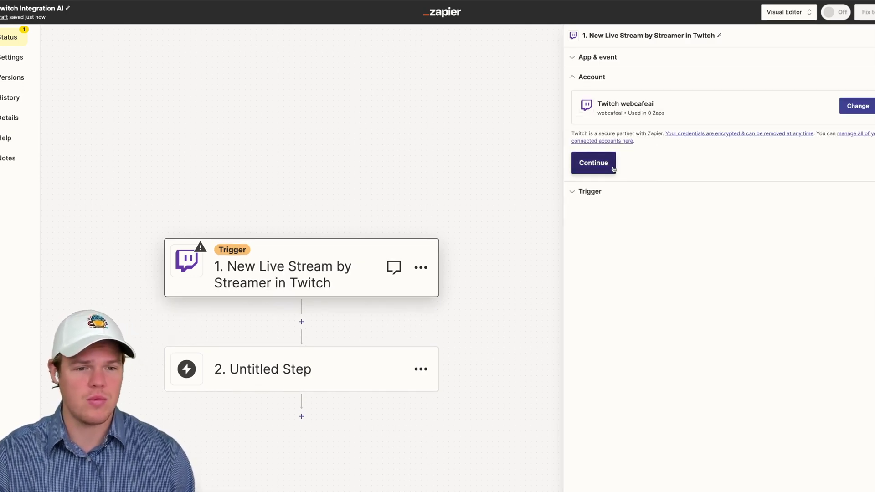
Keep the connected Twitch account, watch the connected channel, and test the trigger for sample data.
left_click(593, 163)
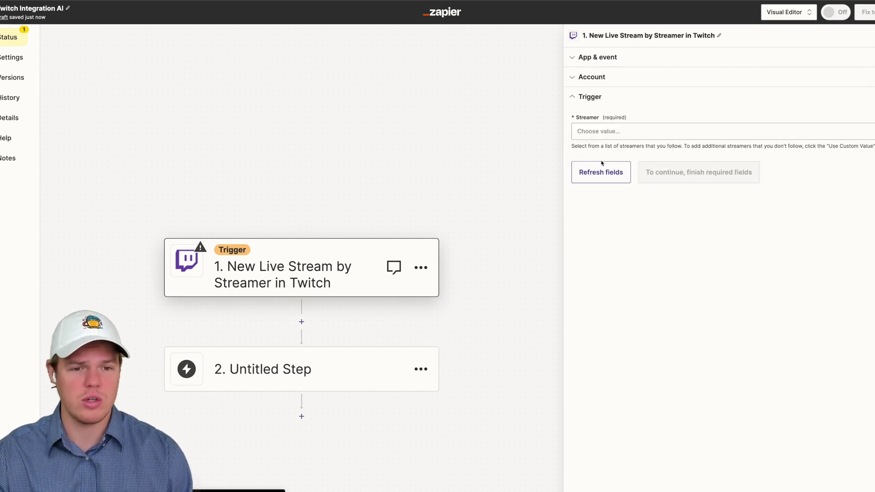
left_click(628, 133)
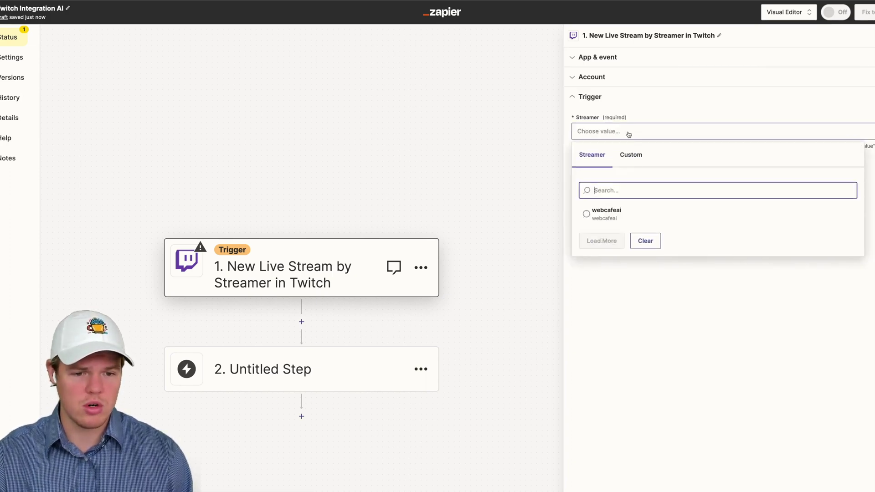
left_click(606, 213)
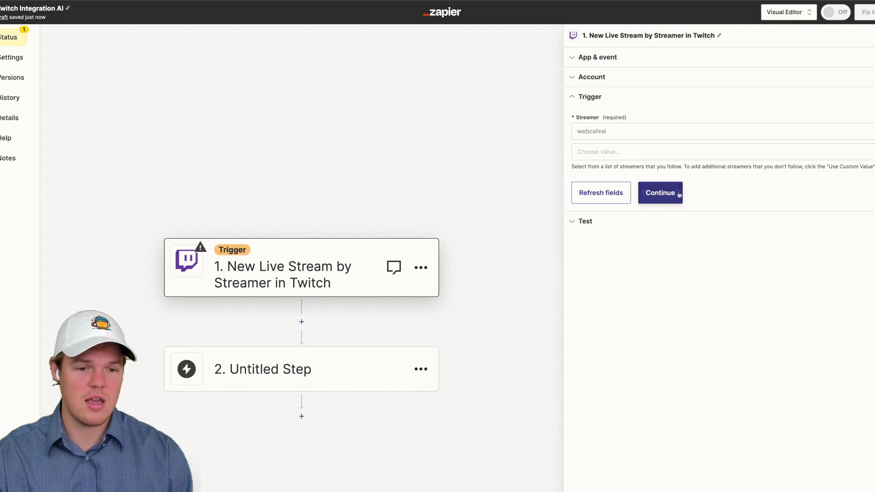
left_click(674, 194)
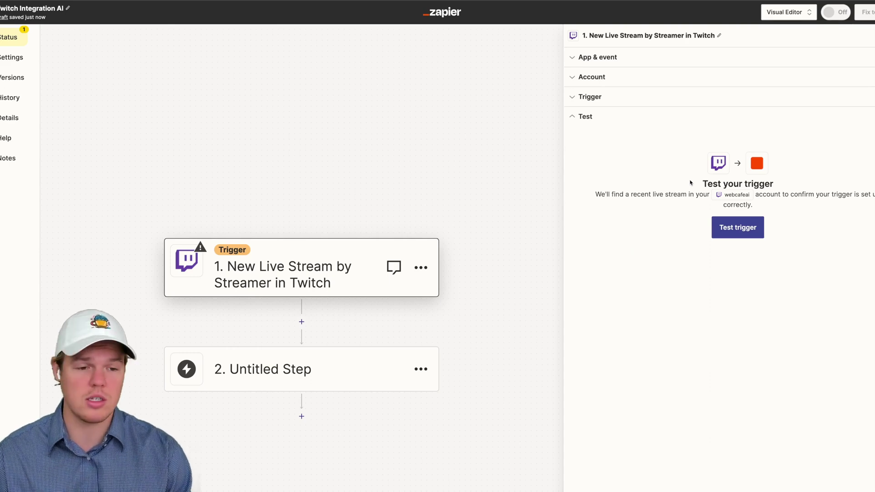
left_click(742, 234)
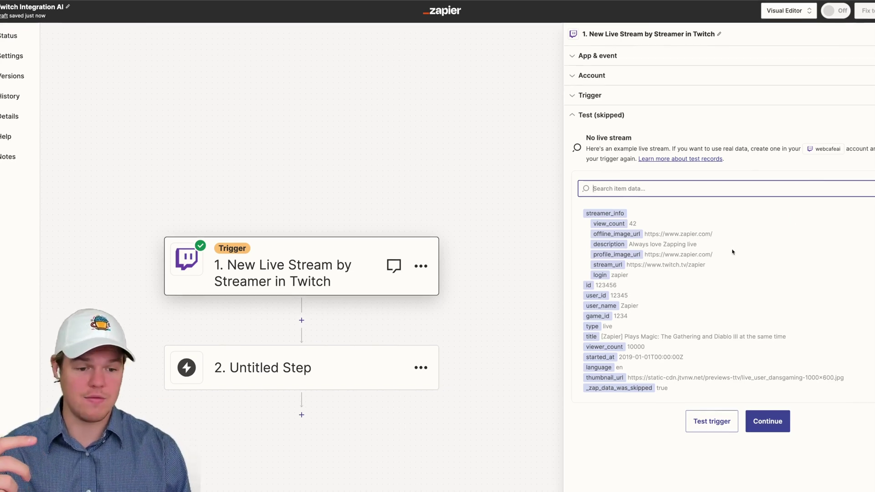
left_click(529, 273)
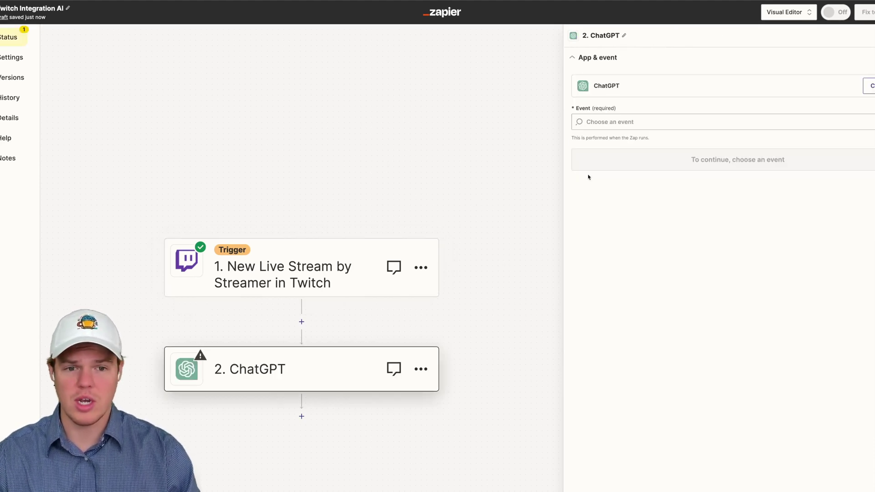
Choose the ChatGPT Conversation event and the connected ChatGPT account.
left_click(630, 121)
left_click(620, 154)
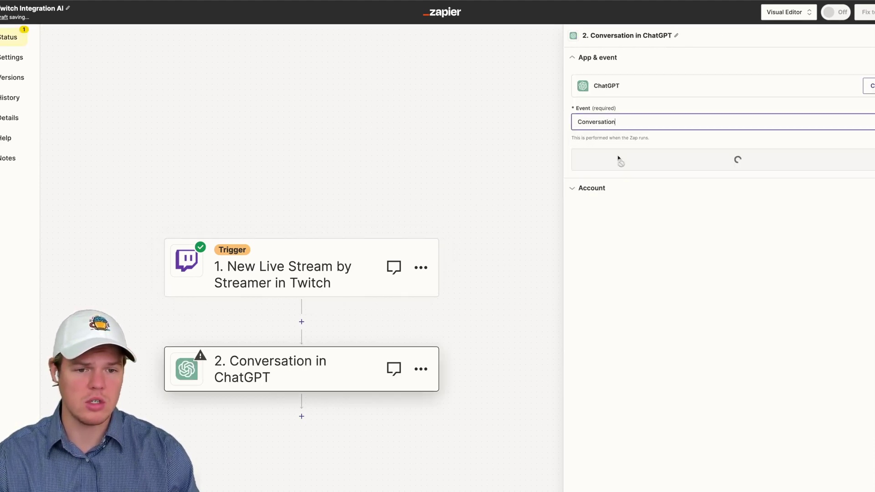
left_click(670, 163)
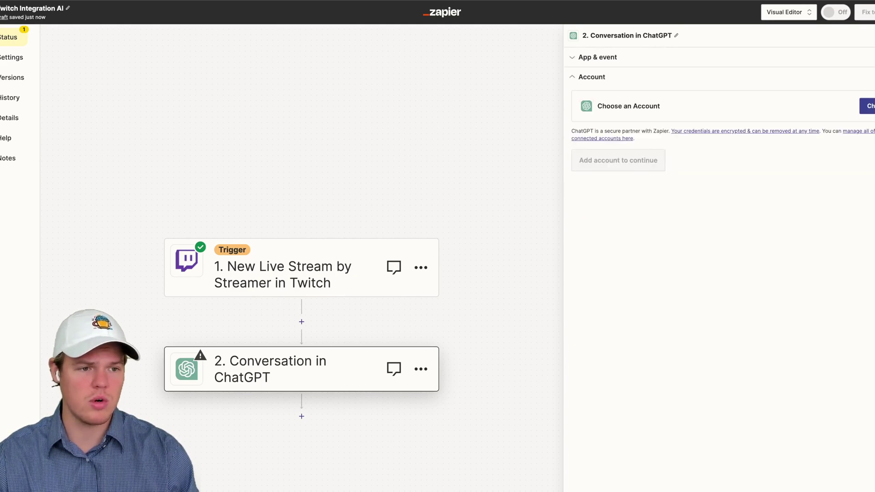
left_click(868, 106)
left_click(674, 195)
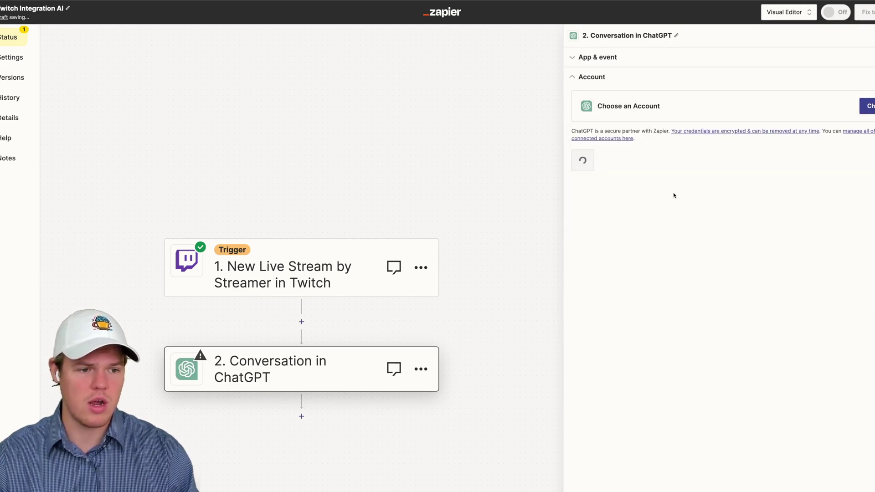
left_click(605, 165)
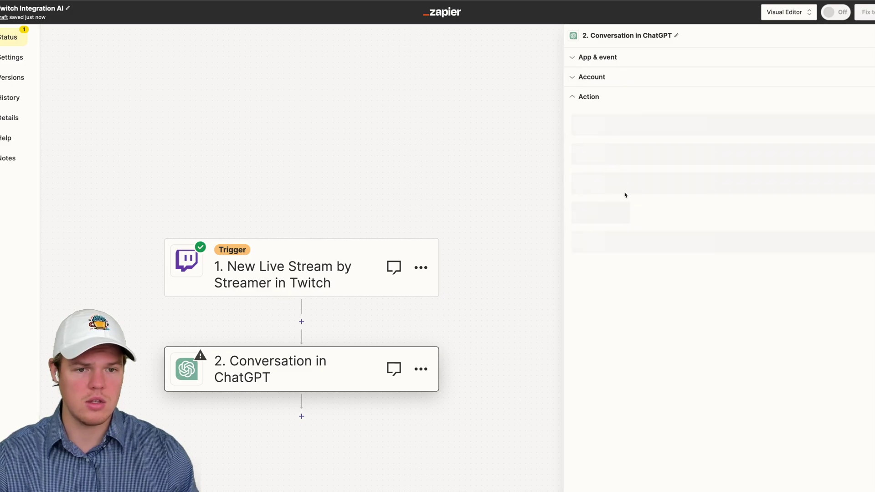
Set the Memory Key to twnewstream and change the model to gpt-4.
scroll(622, 230, "down", 5)
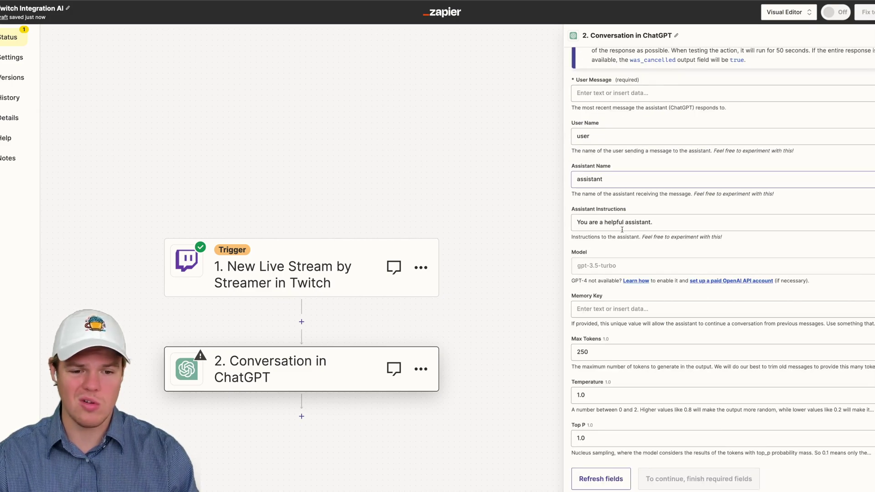
scroll(622, 230, "up", 1)
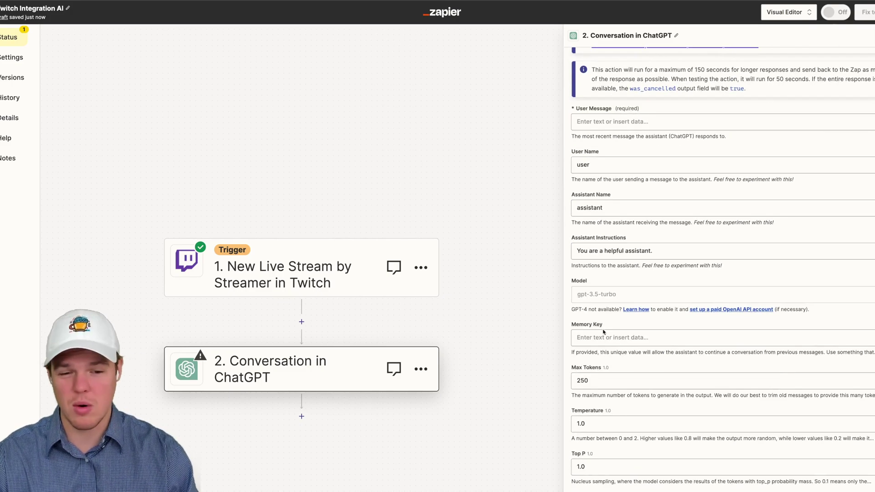
left_click(604, 336)
type("tw")
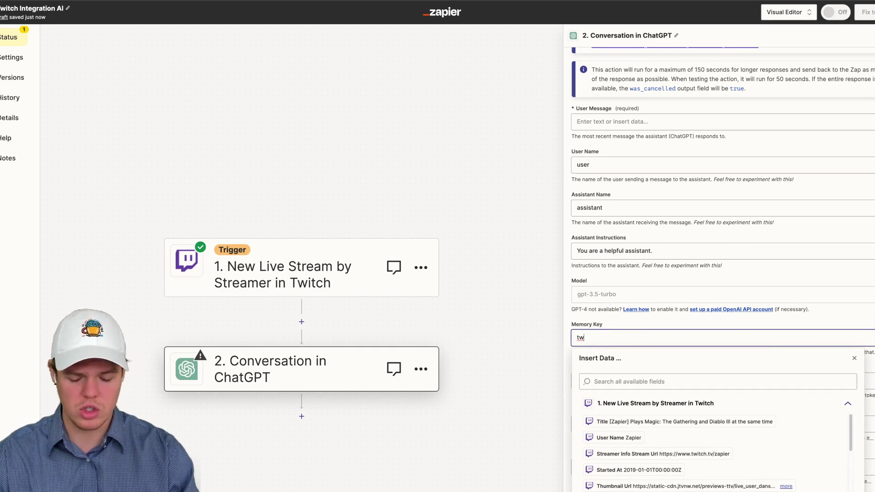
type("newstre")
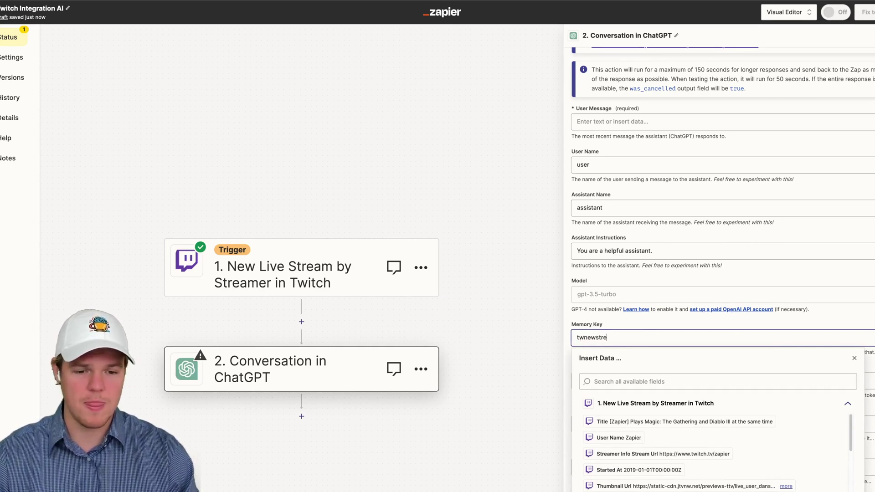
type("am")
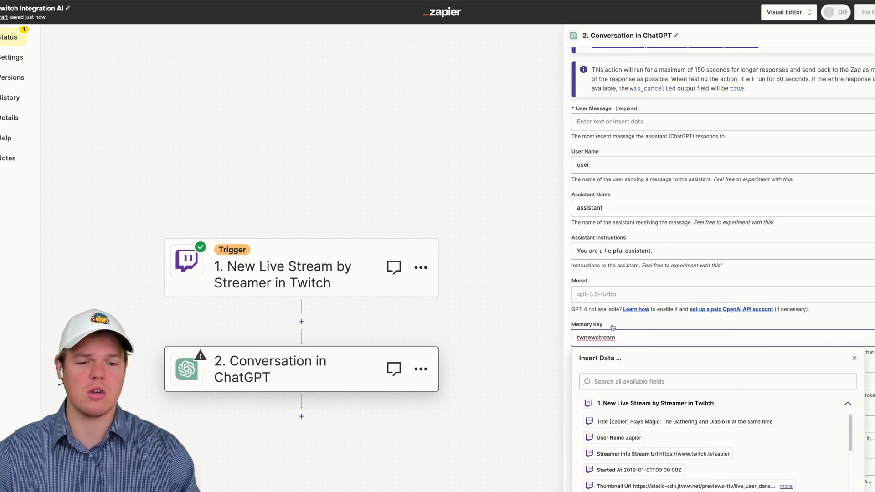
key("BackSpace")
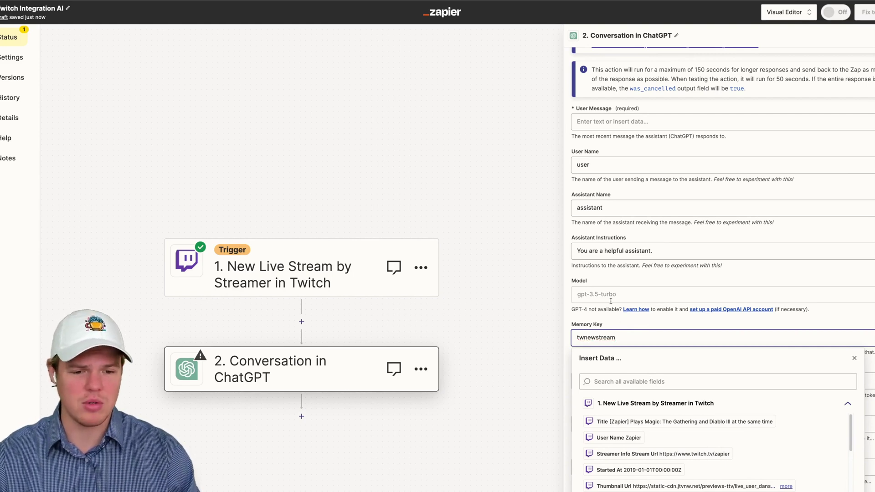
left_click(610, 299)
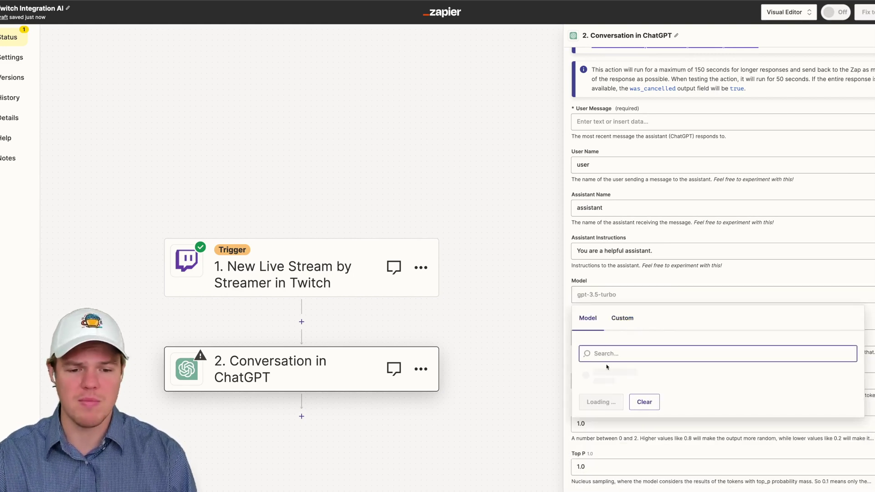
scroll(620, 423, "down", 2)
left_click(613, 446)
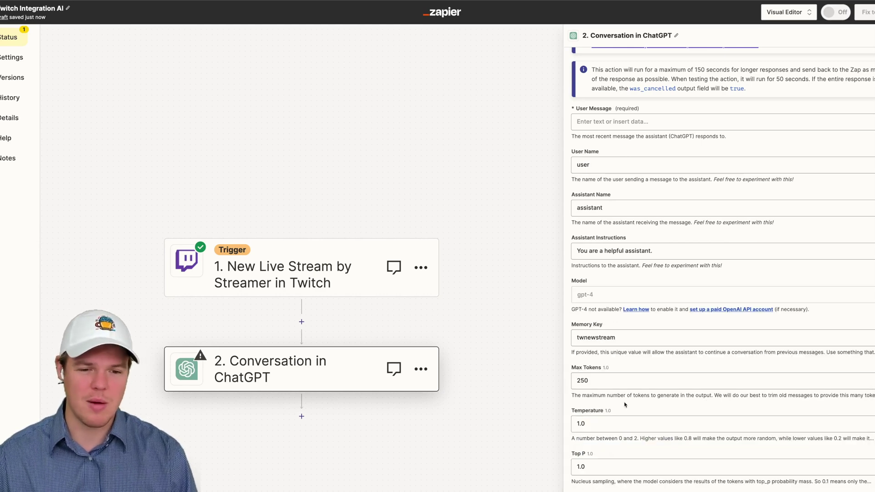
scroll(628, 369, "down", 1)
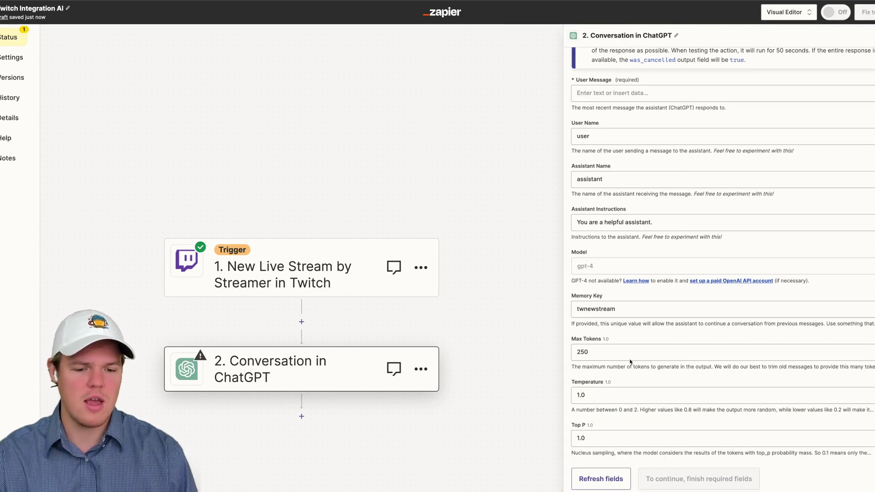
scroll(629, 365, "up", 3)
scroll(630, 360, "up", 2)
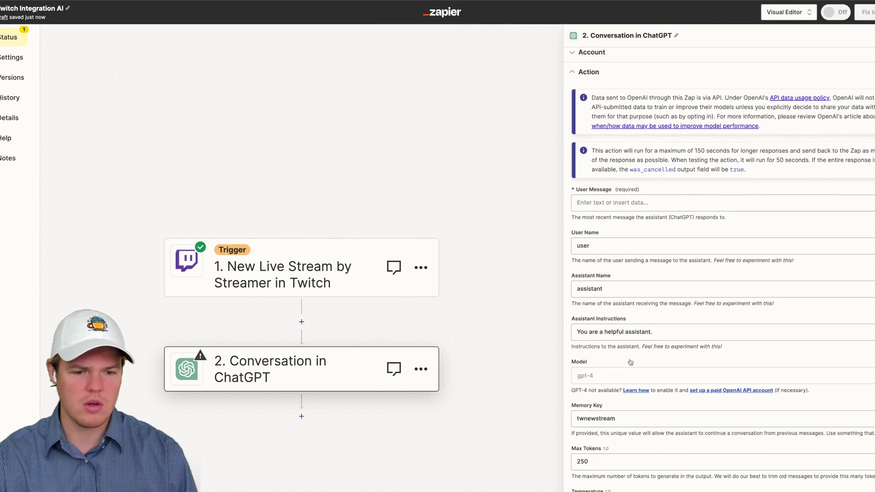
left_click(589, 230)
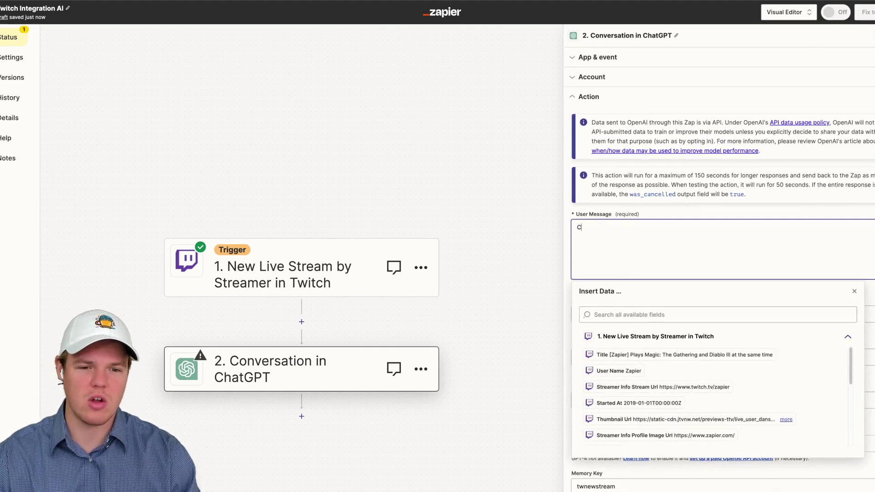
Write the user message context line, then 'Stream Data:', 'Title:' and 'User name:' lines.
type("Context: We have")
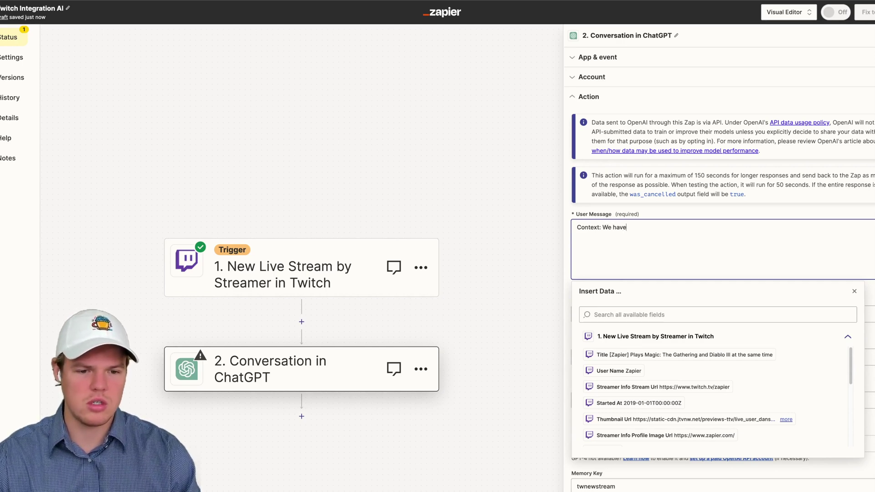
type(" just star")
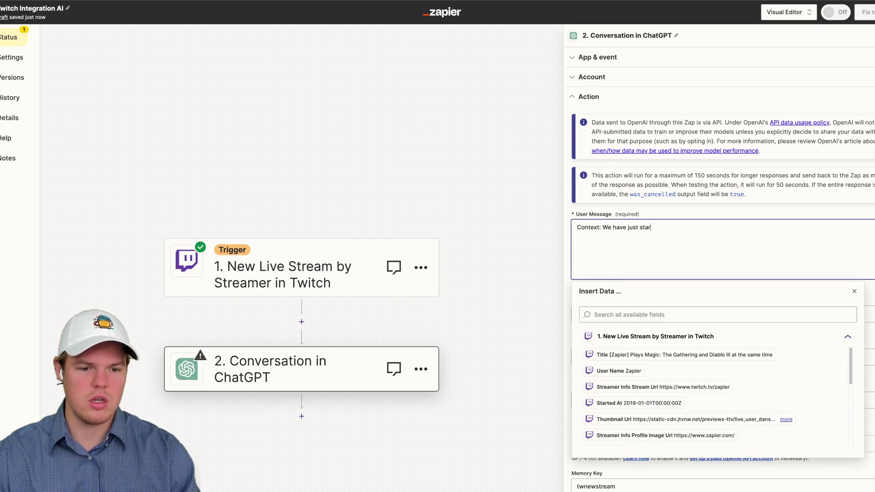
type("ted a stream o")
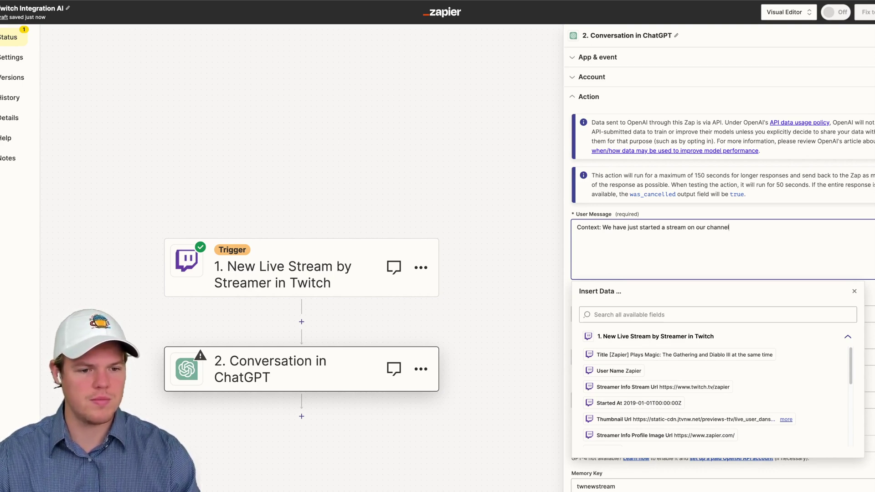
type("n our channel")
key("Return")
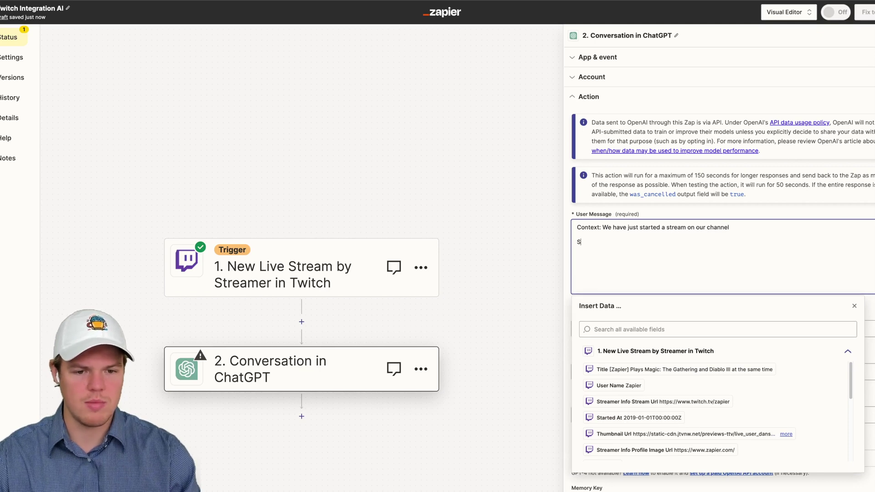
type("Stream Data")
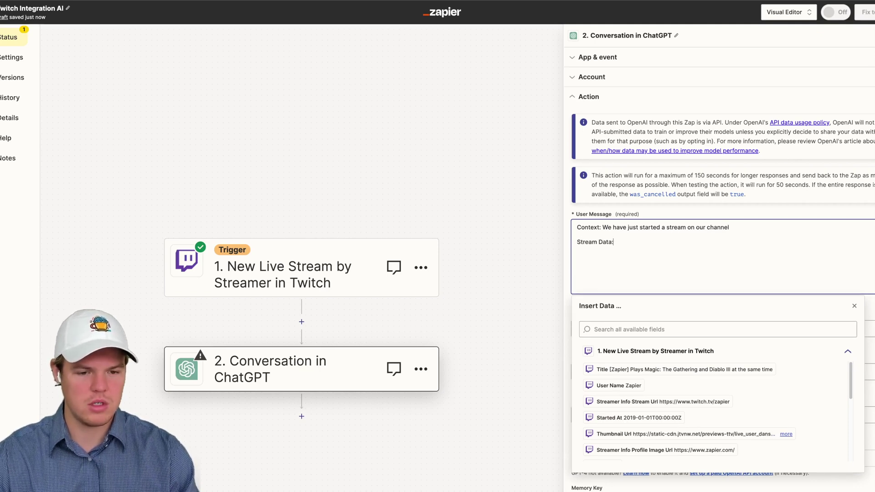
type(":")
key("Return")
type("Title:")
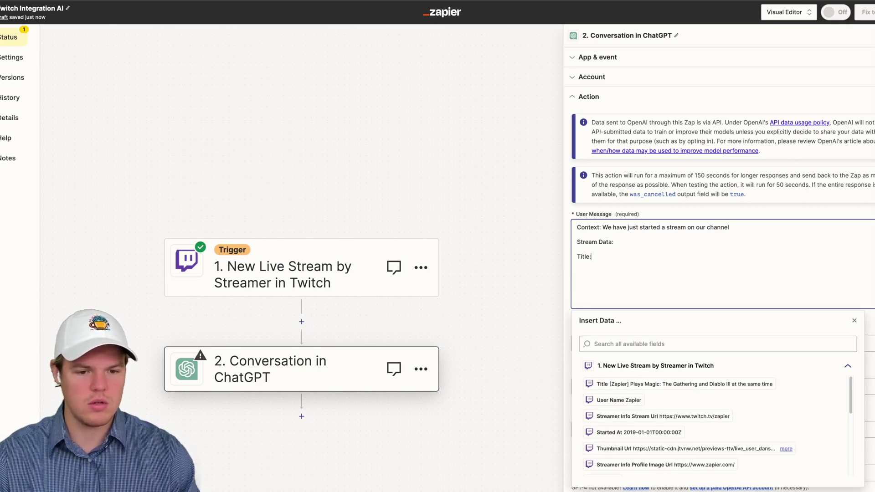
key("Return")
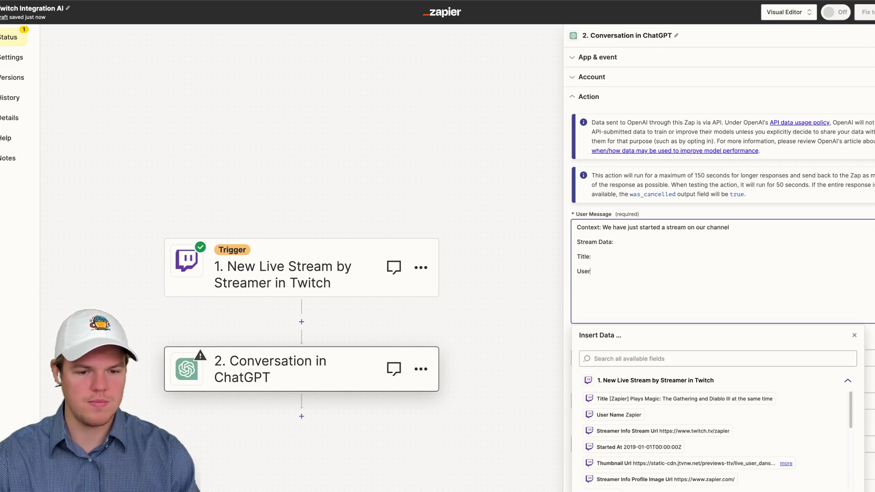
type("User name:")
key("Return")
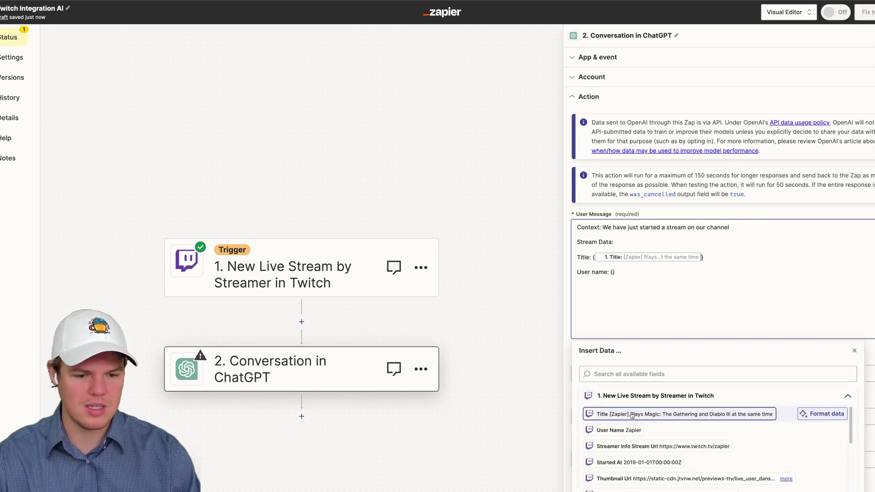
Insert the Twitch stream's Title and User Name fields after their labels.
left_click(683, 413)
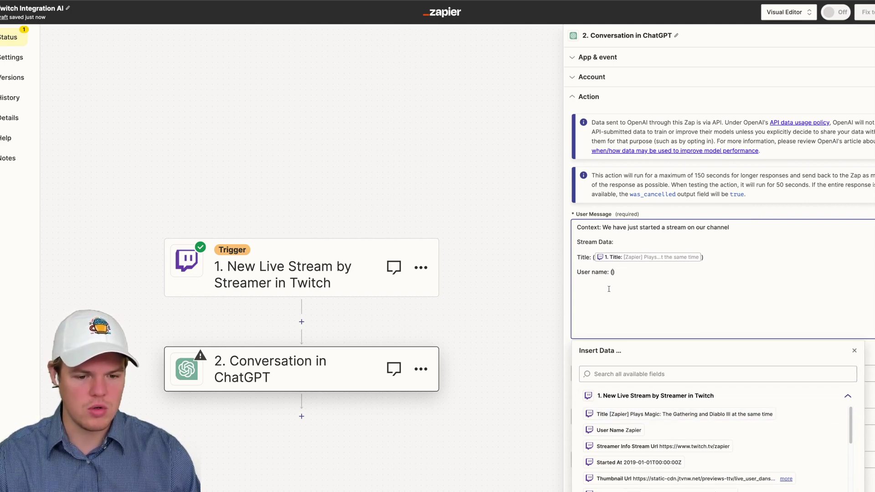
left_click(692, 429)
scroll(692, 384, "down", 1)
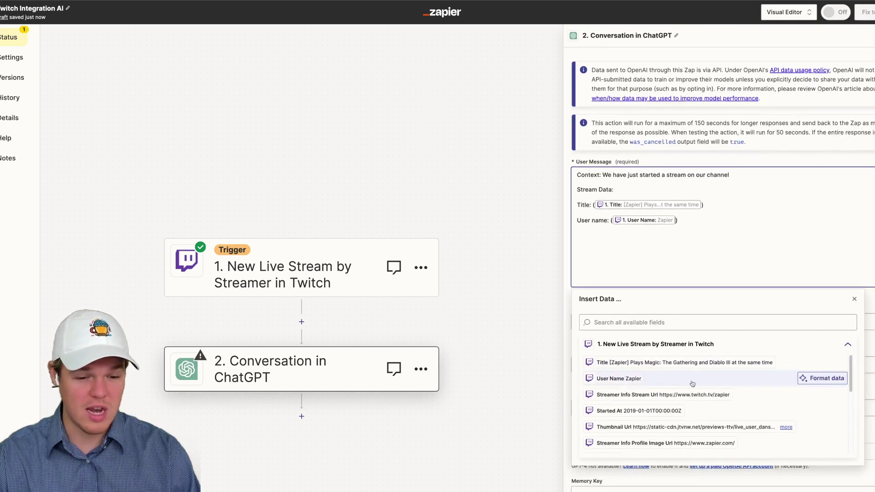
scroll(692, 384, "down", 2)
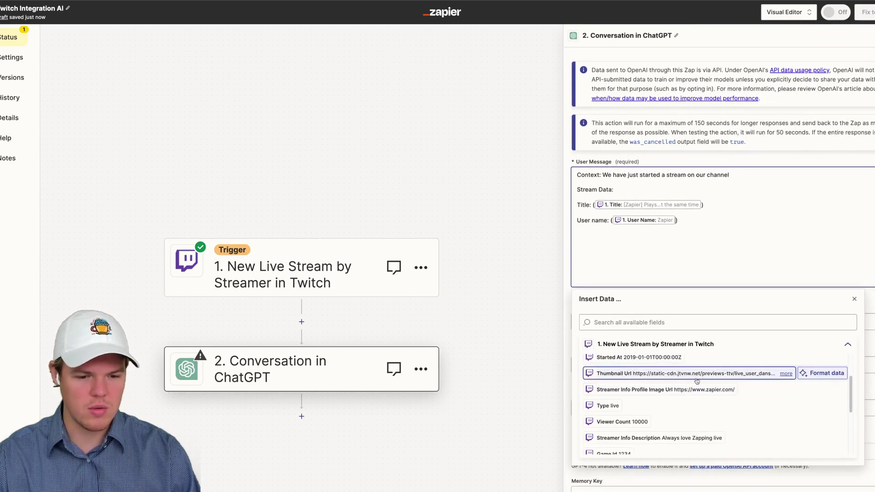
scroll(696, 382, "down", 2)
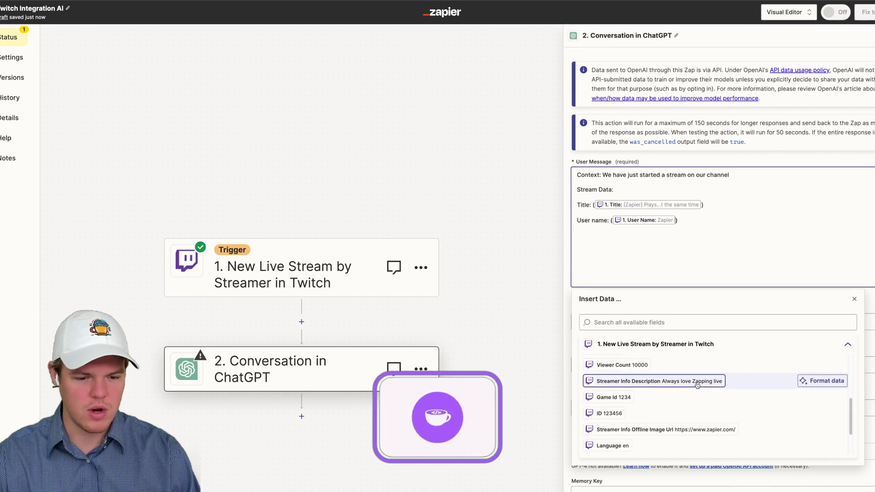
scroll(697, 385, "down", 1)
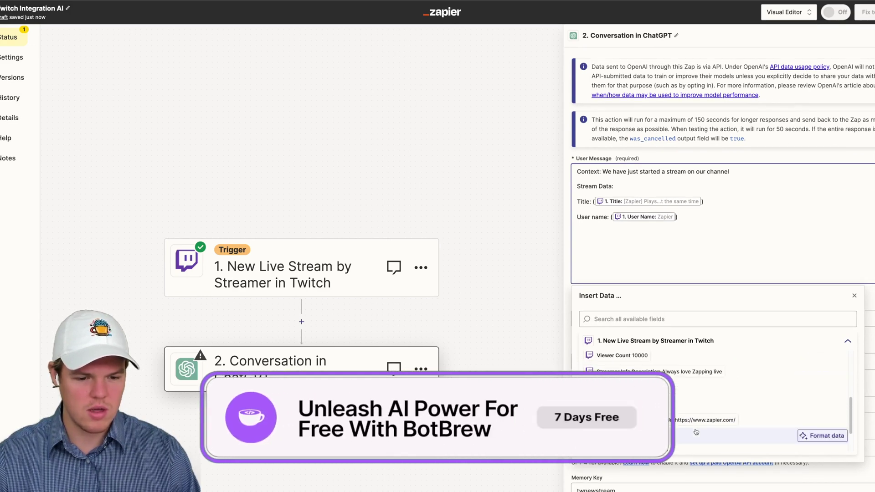
scroll(696, 432, "up", 3)
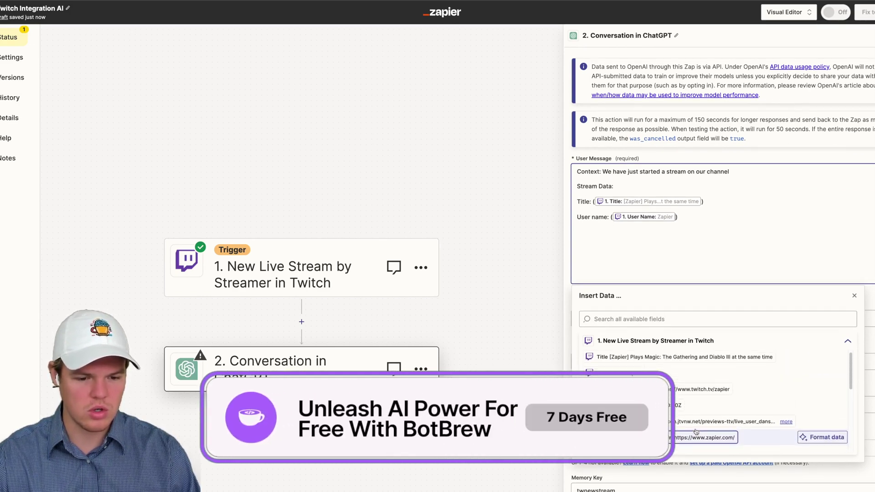
left_click(693, 241)
Add a Generate tweet line and a parameter: max 10-20 words, including 'we are giving away a PS5'.
key("BackSpace")
key("BackSpace")
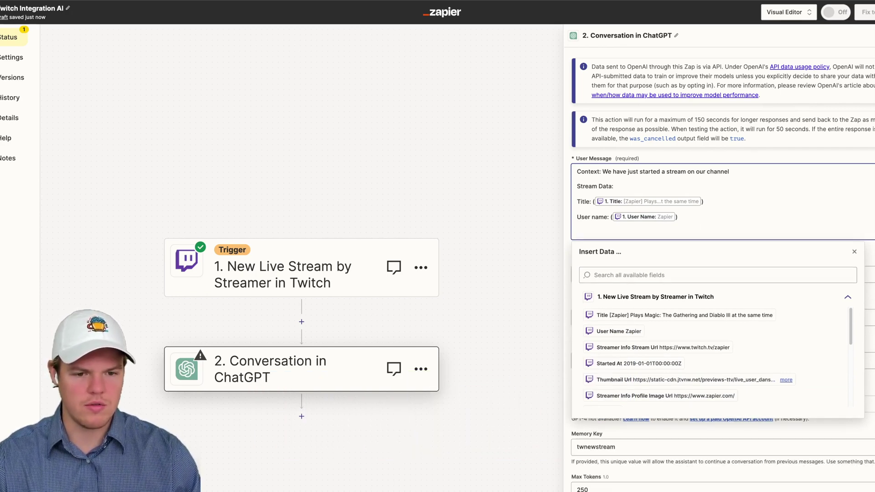
key("Return")
type("Genr")
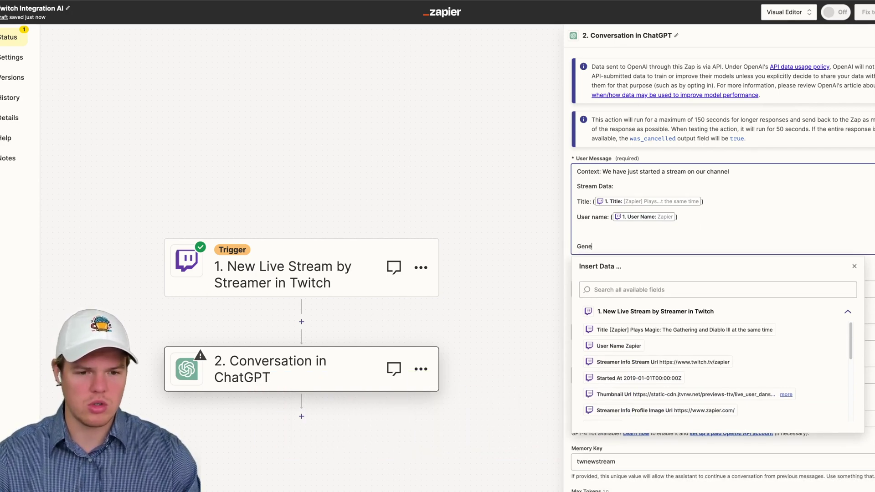
key("Return")
key("Return")
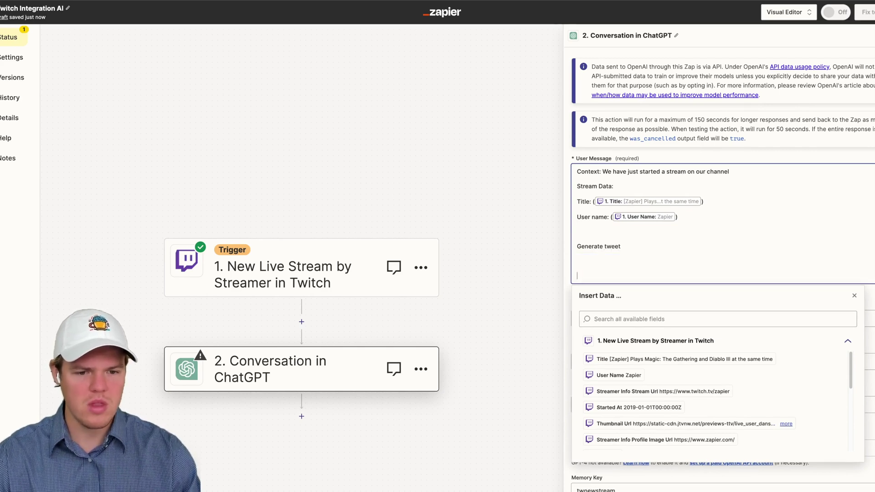
type("Parameter: M")
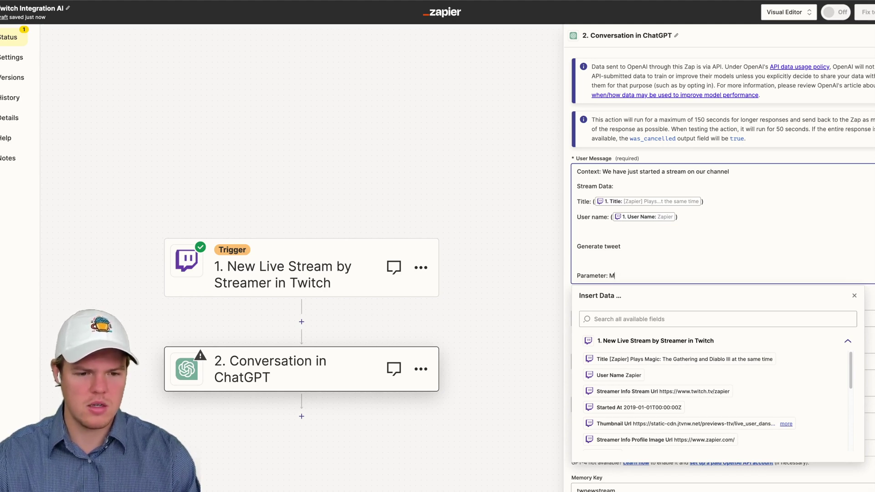
key("BackSpace")
type("Max of")
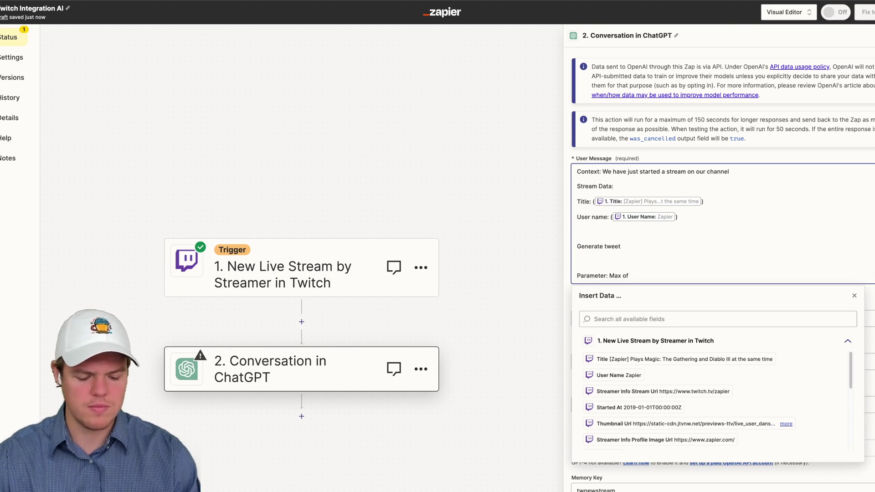
type(" 10-20 wo")
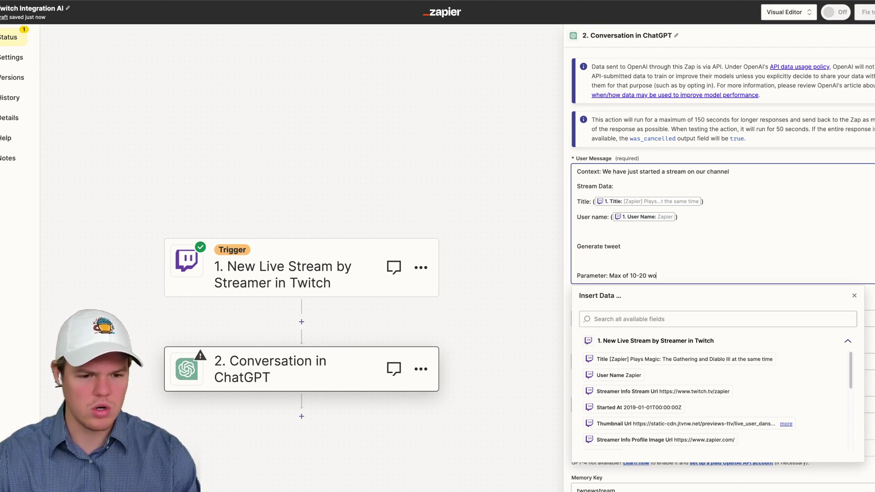
type("rds, ")
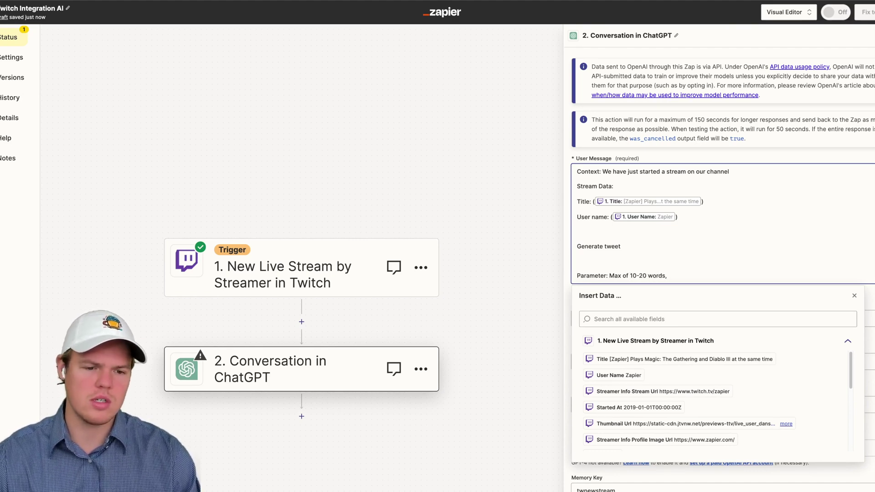
type("make sure to ")
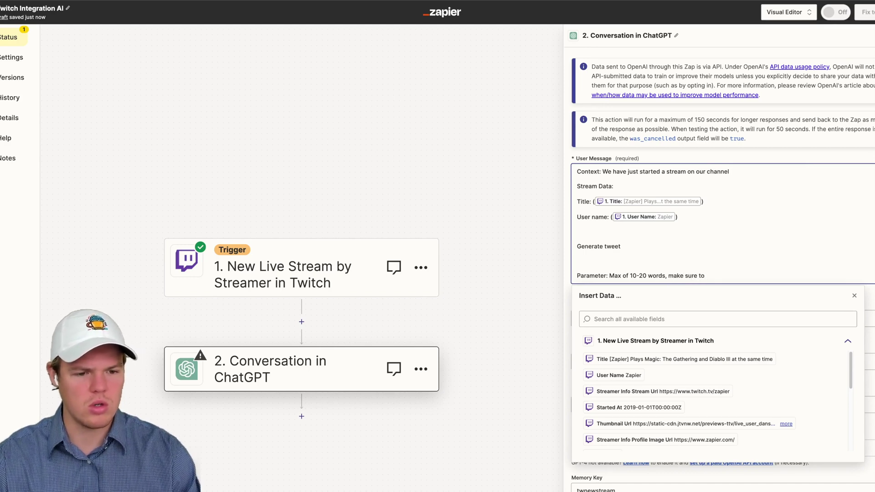
type("include t")
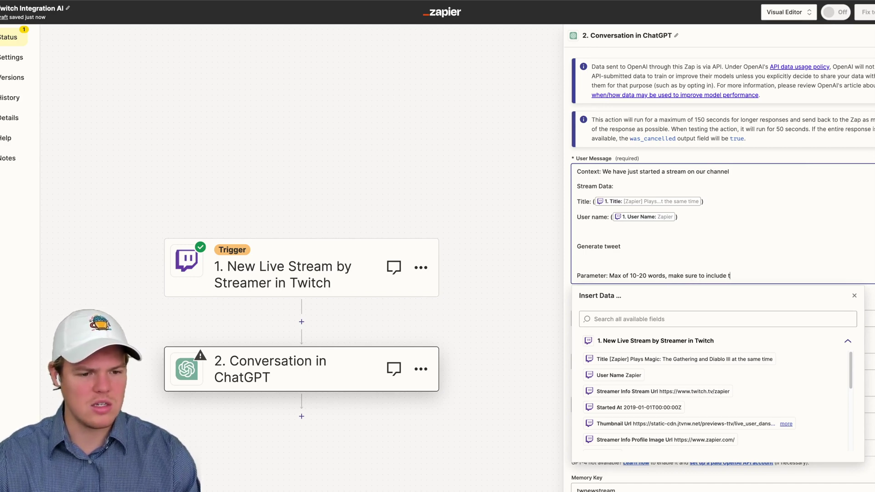
type("hese words")
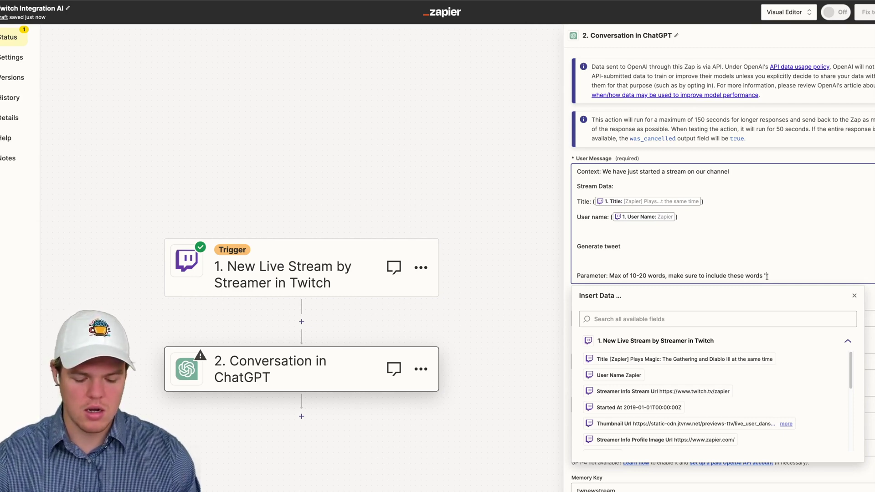
type("we are \"")
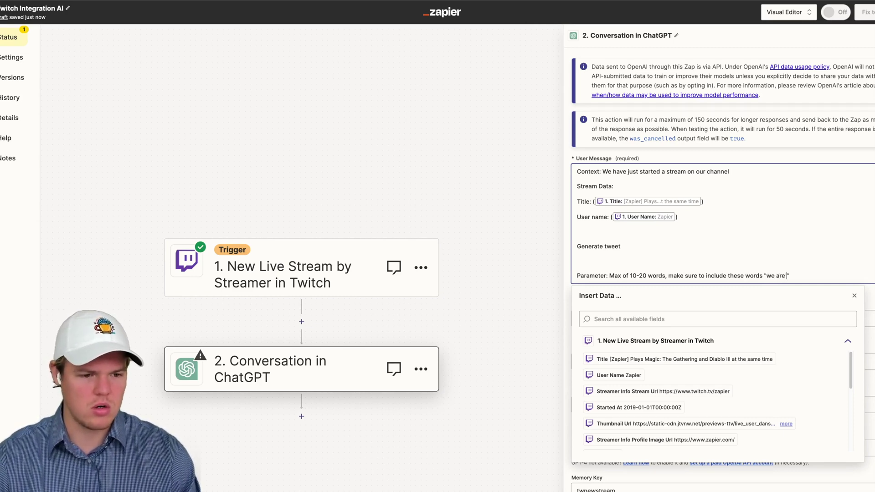
type("giving away")
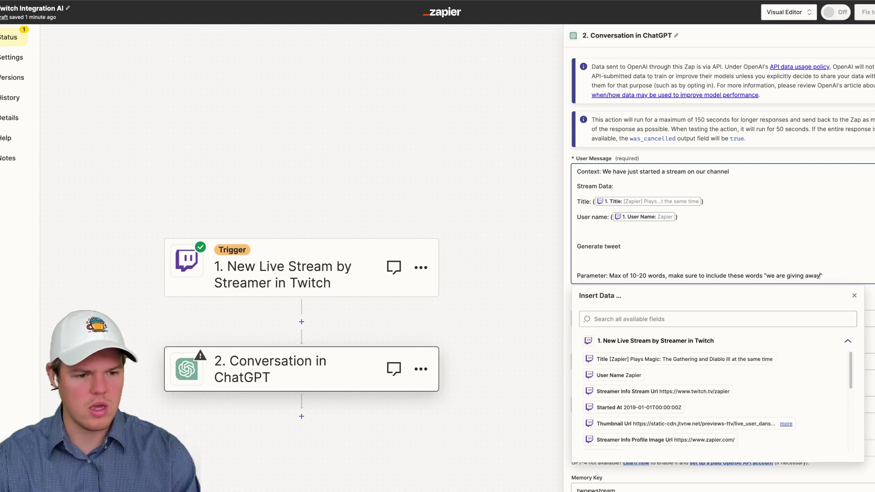
type(" a PS5")
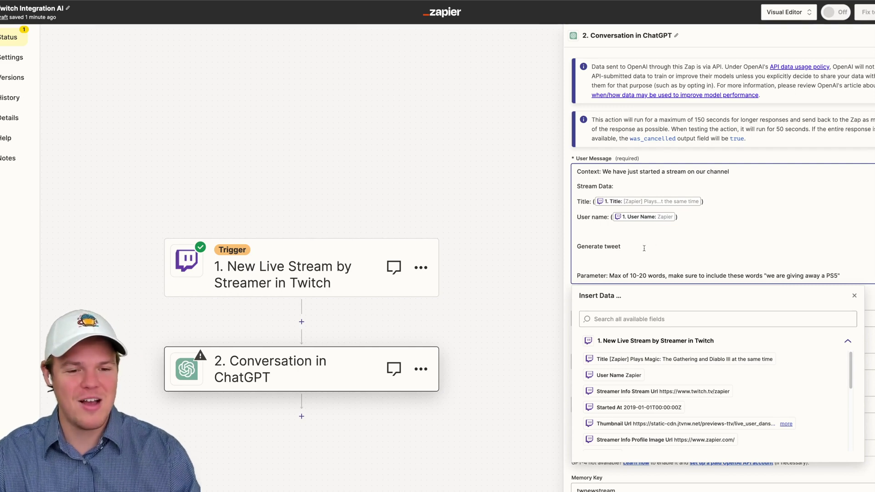
Extend the Generate tweet line with 'announcing the stream live' and remove the blank line.
left_click(602, 265)
key("BackSpace")
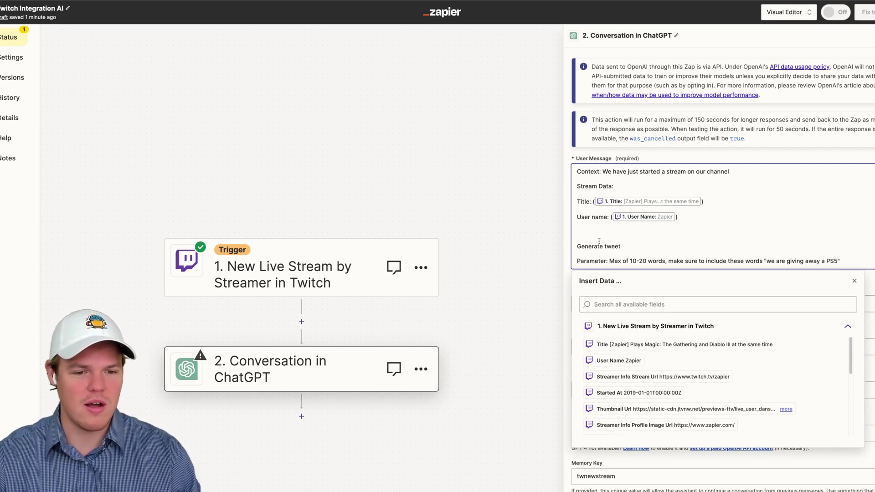
type("annouc")
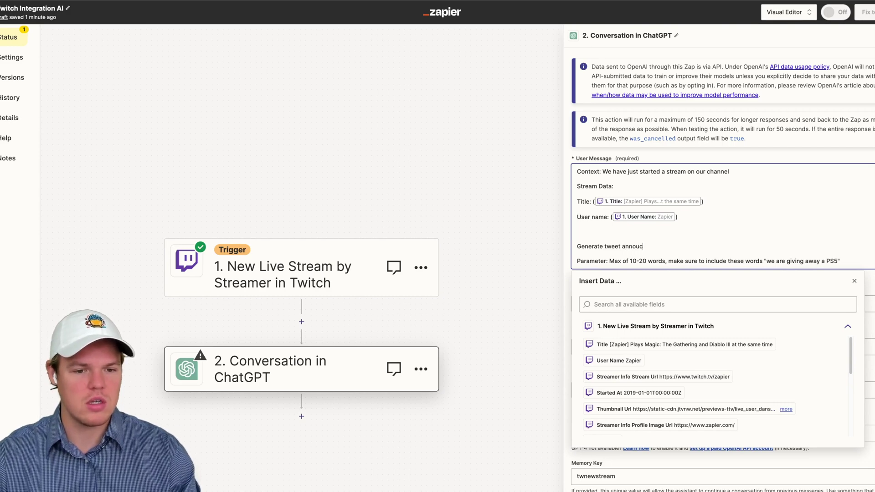
key("BackSpace")
type("ncing ht")
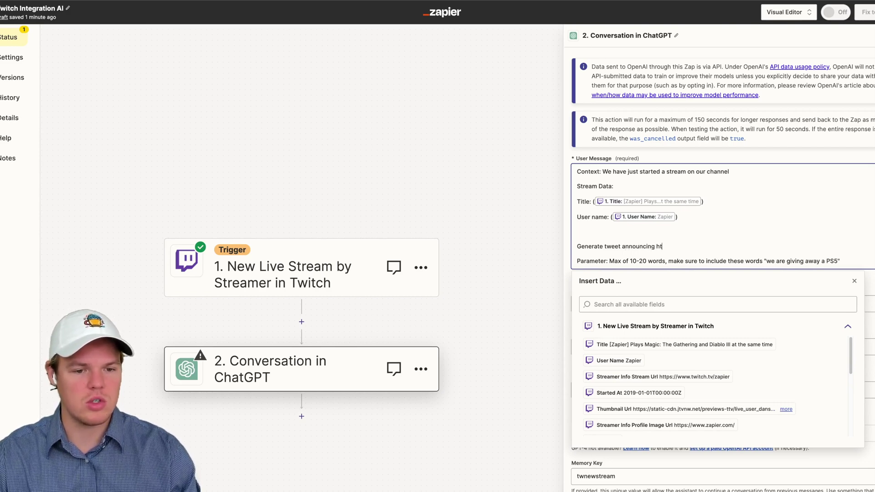
key("BackSpace")
key("BackSpace")
type("the ste")
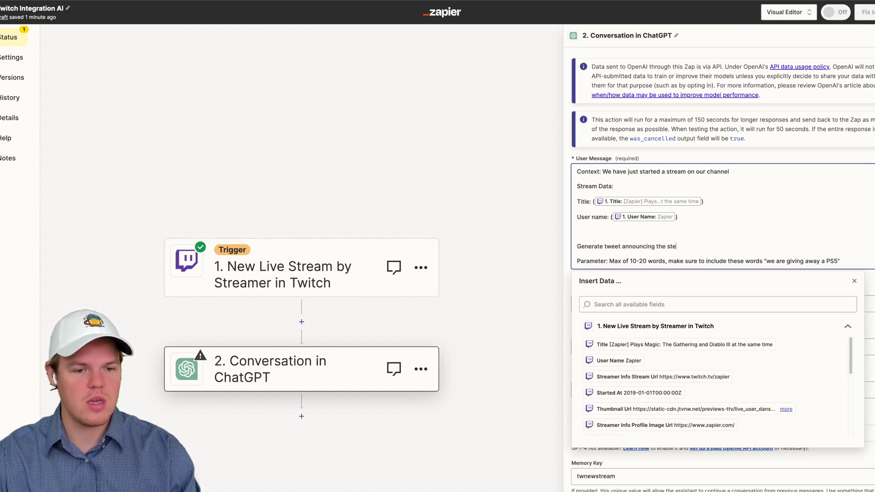
key("BackSpace")
type("ream li")
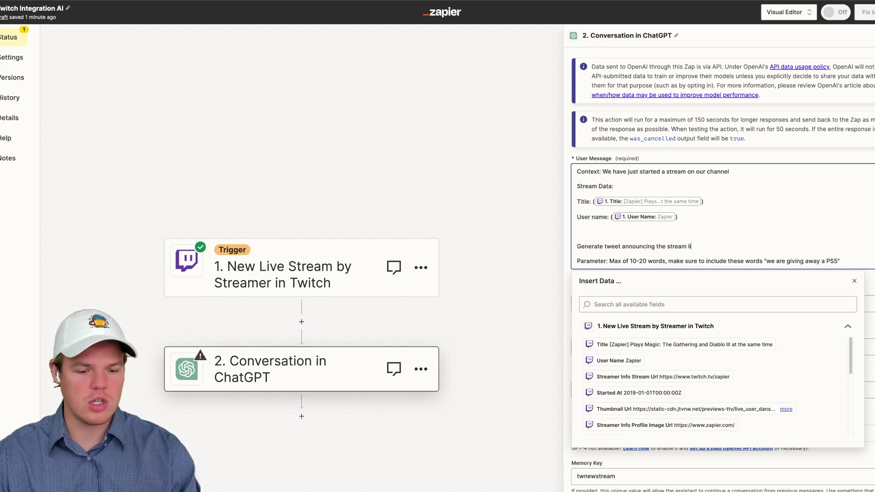
type("ve")
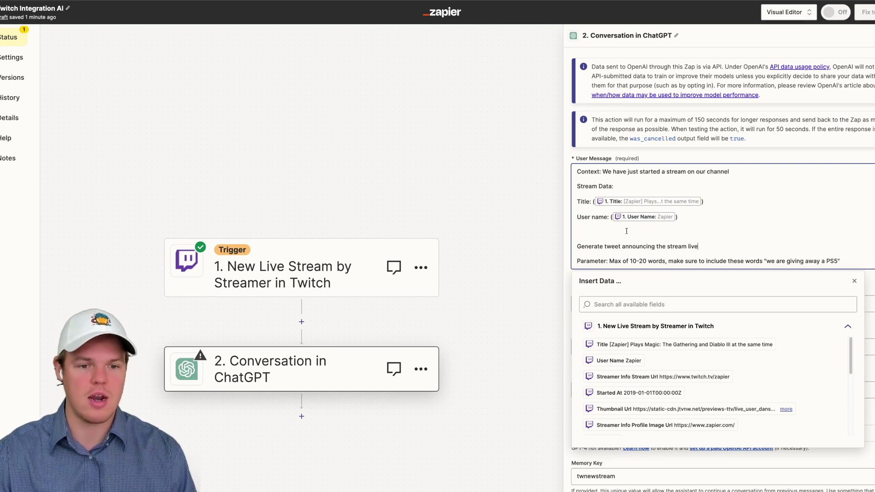
left_click(729, 363)
Test the ChatGPT step and review the sample tweet announcing the live stream and PS5 giveaway.
scroll(729, 363, "down", 4)
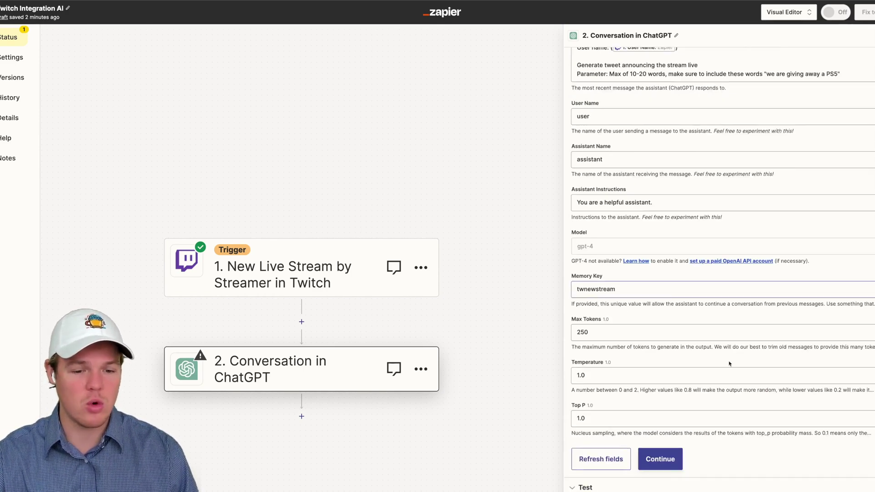
left_click(653, 458)
left_click(657, 376)
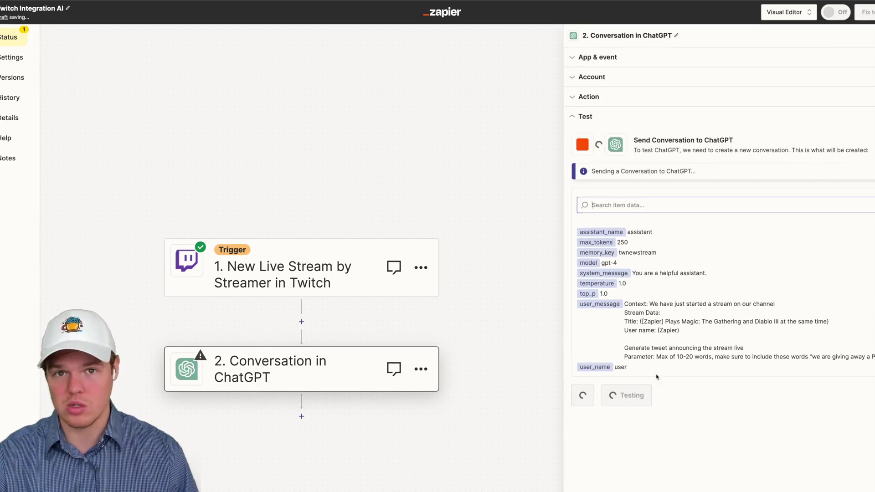
scroll(676, 319, "down", 1)
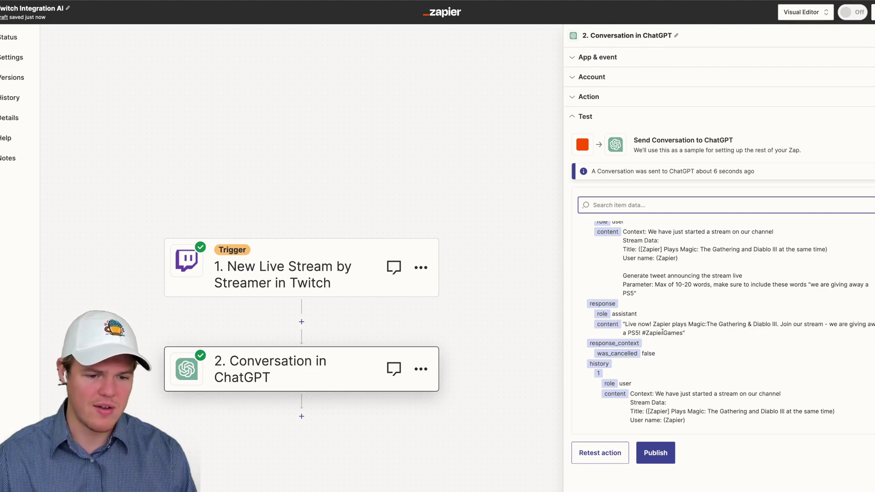
scroll(693, 338, "up", 1)
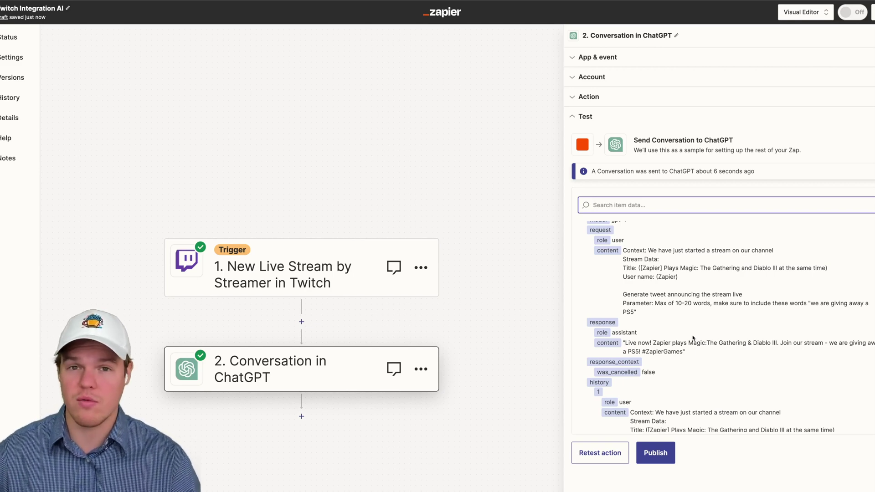
left_click(594, 97)
Add a 'Tone: Sarcastic' line above Generate tweet in the ChatGPT prompt.
left_click(592, 268)
key("Return")
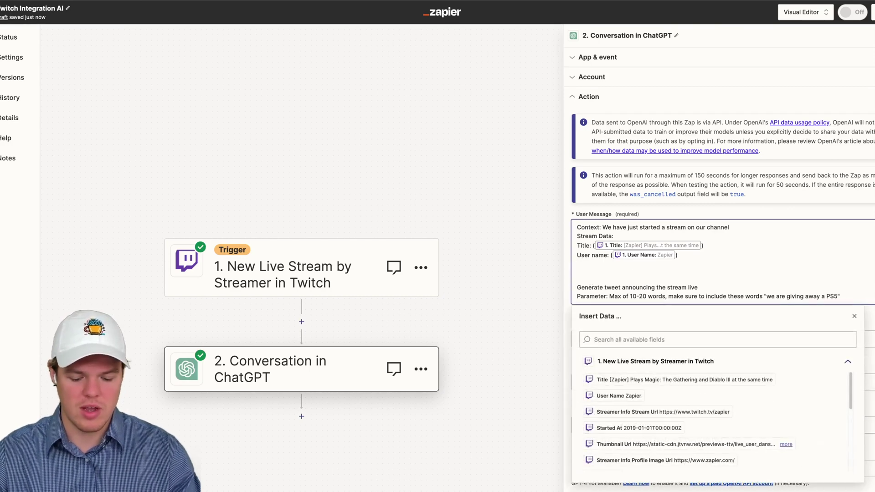
type("Tone: Sar")
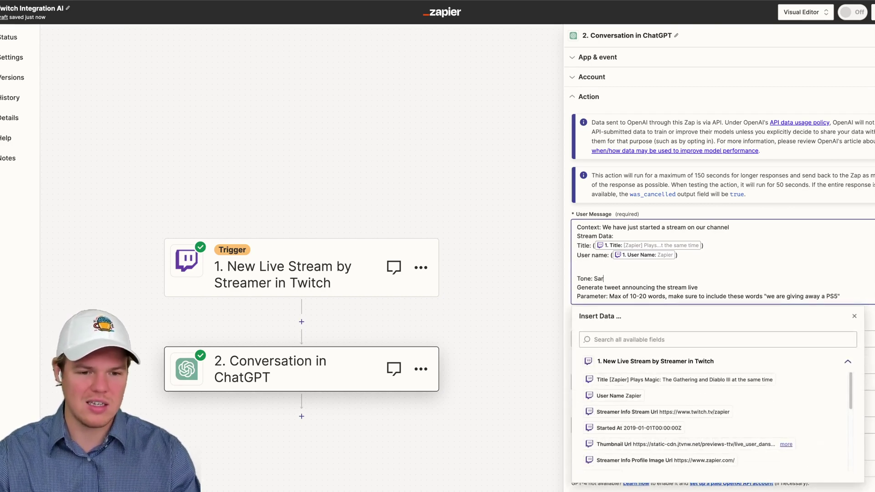
type("castic")
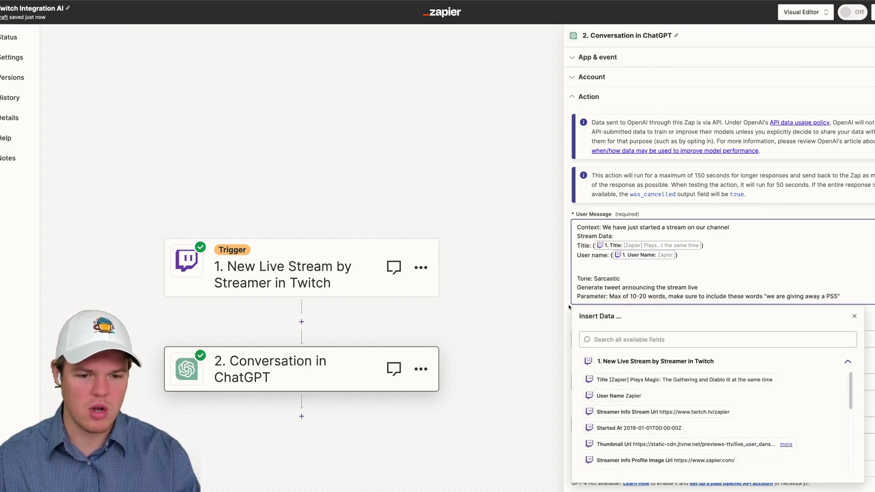
left_click(569, 306)
scroll(673, 450, "down", 2)
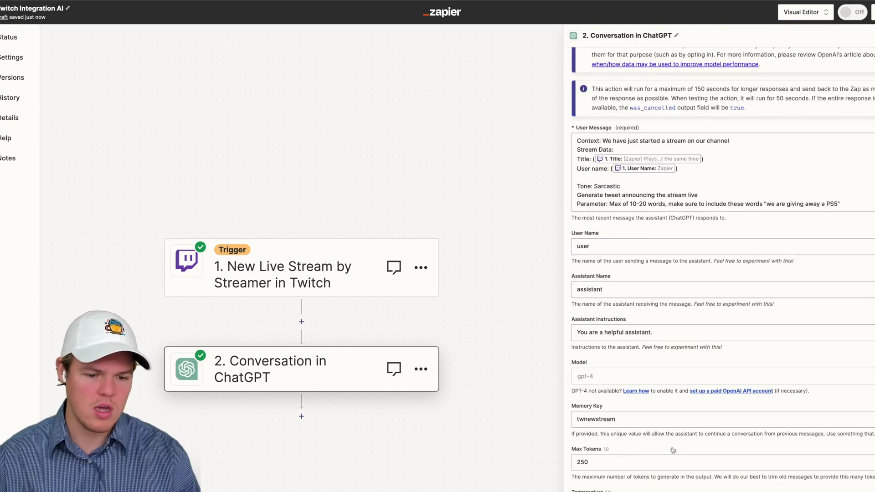
scroll(673, 450, "down", 3)
Retest the ChatGPT step and review the sarcastic PS5-giveaway tweet it returns.
left_click(668, 454)
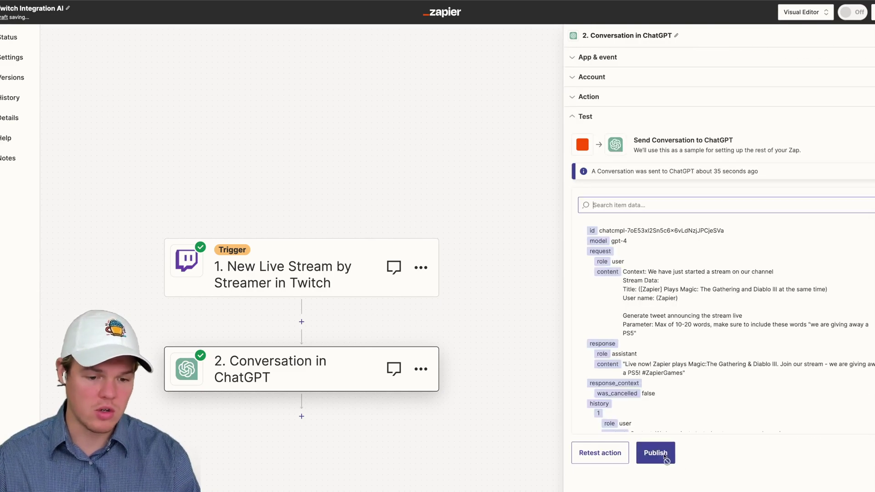
left_click(609, 453)
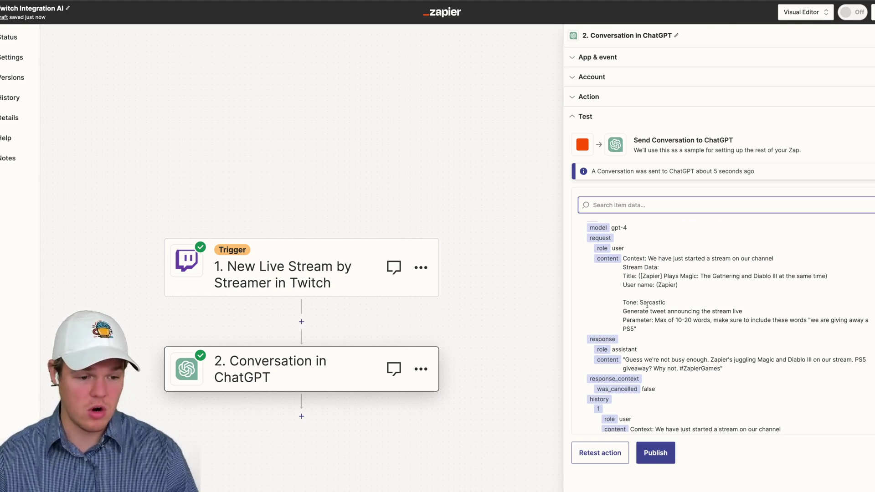
scroll(647, 305, "down", 1)
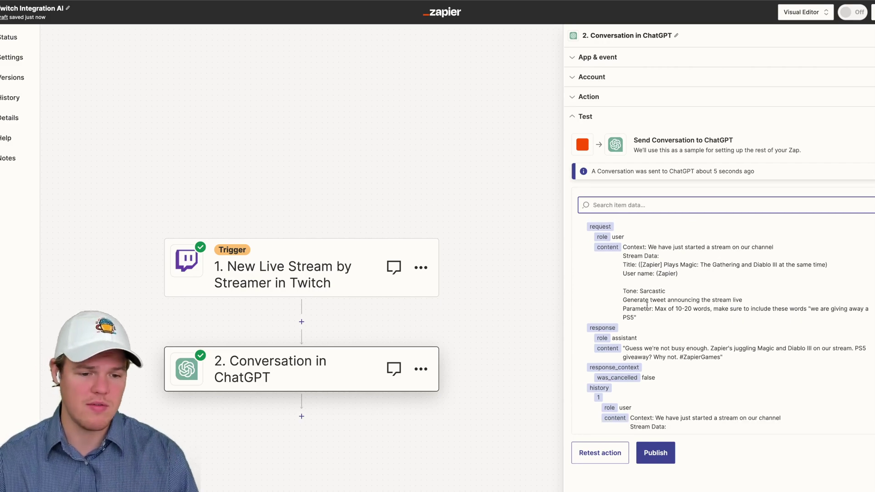
scroll(647, 305, "down", 2)
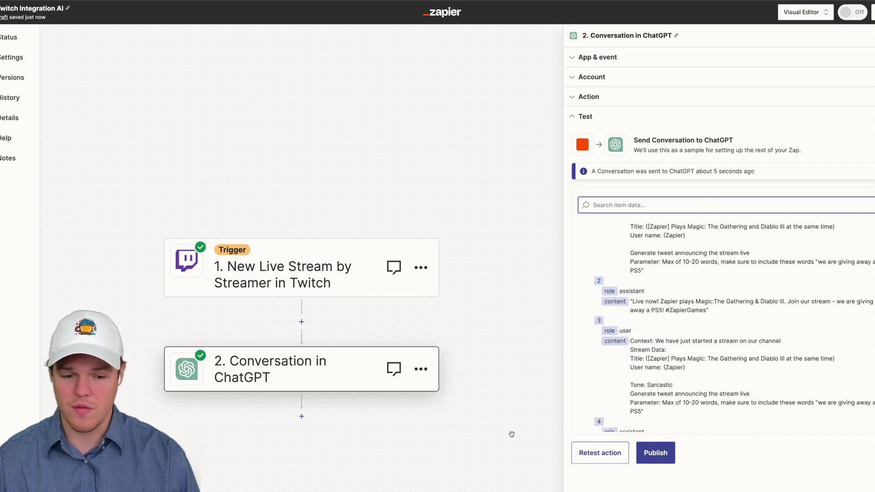
scroll(452, 399, "down", 1)
scroll(616, 341, "down", 4)
scroll(616, 342, "up", 5)
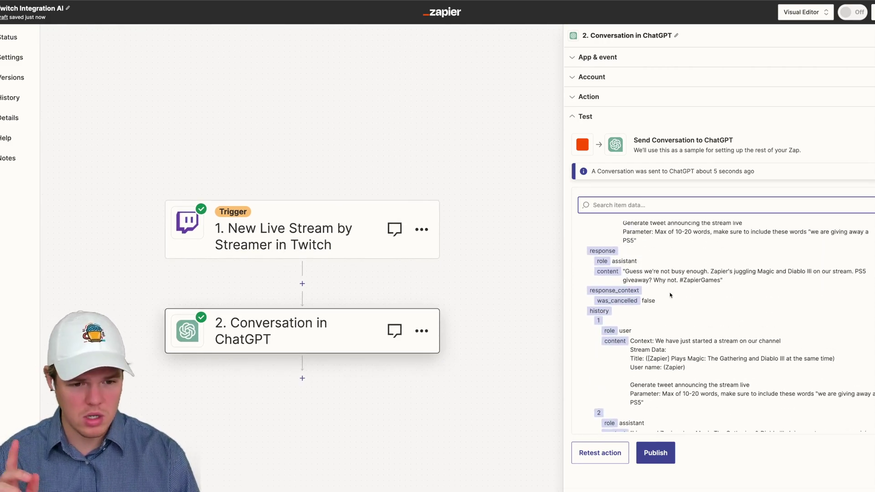
Add a Formatter by Zapier step using the Text event's Replace transform.
left_click(302, 378)
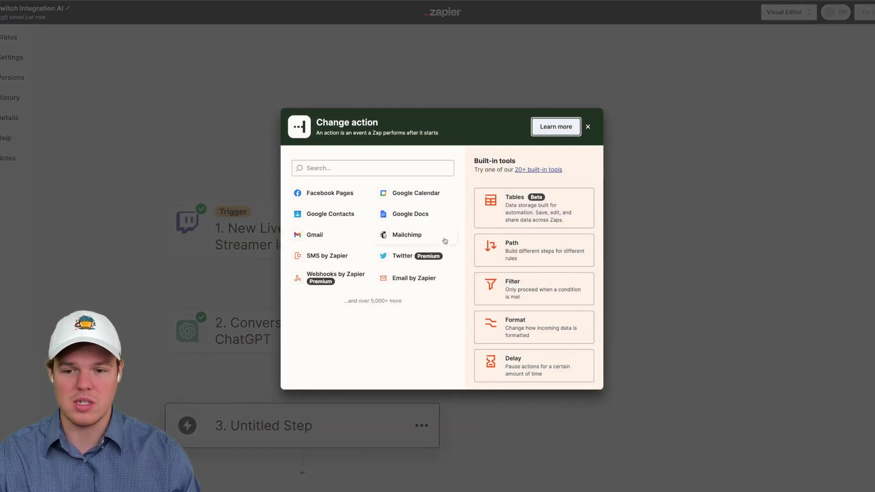
left_click(419, 171)
type("form")
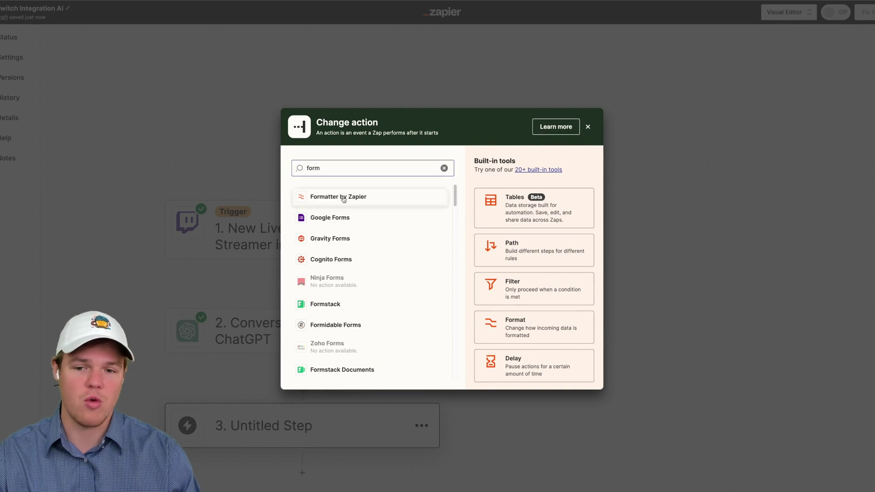
left_click(343, 197)
left_click(632, 123)
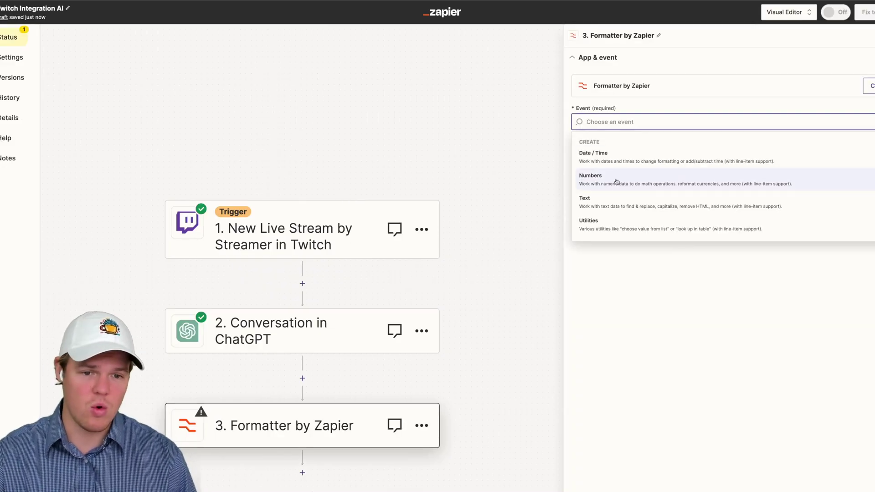
left_click(609, 201)
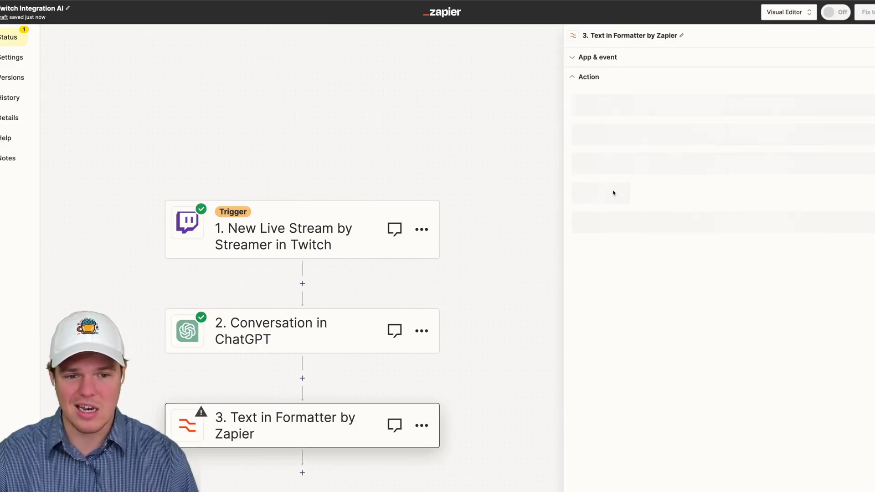
left_click(631, 111)
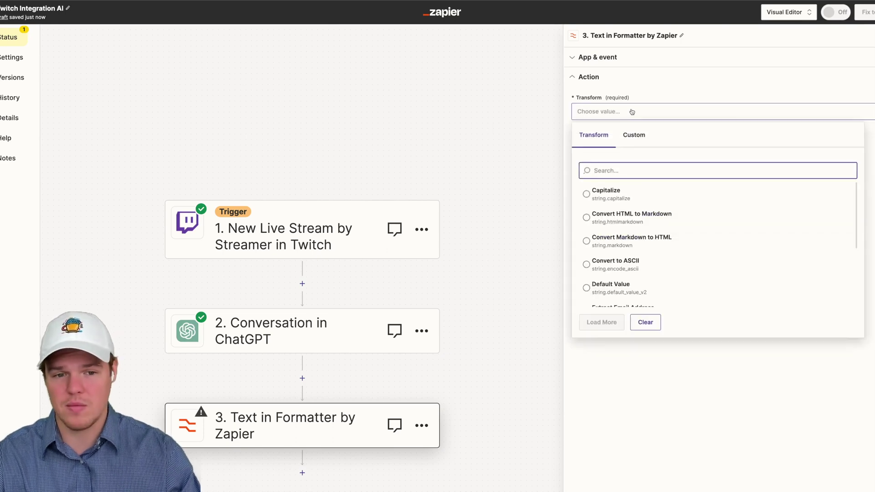
type("repl")
left_click(608, 198)
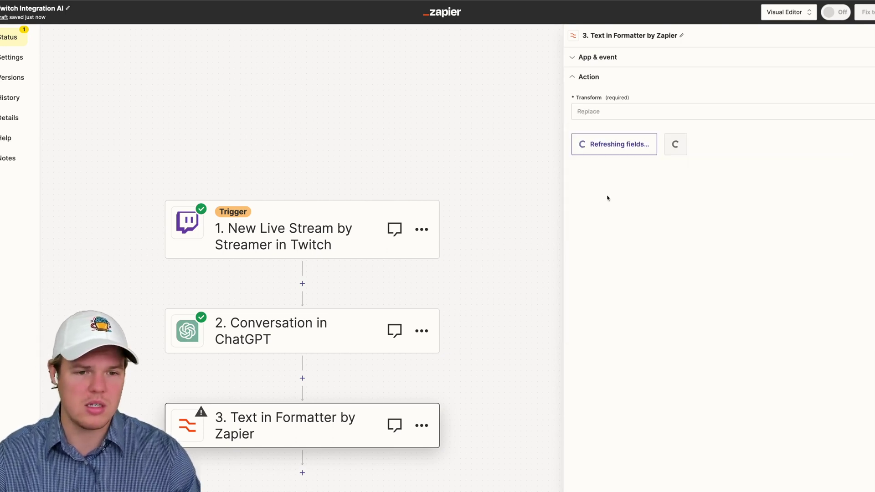
Use ChatGPT's Assistant Response Message as input and set Find to a quote mark (").
left_click(659, 185)
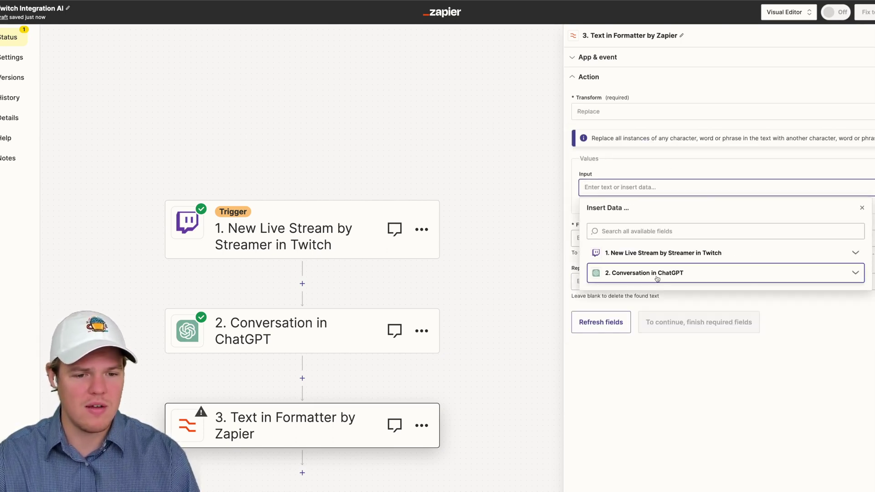
left_click(657, 276)
scroll(669, 360, "down", 3)
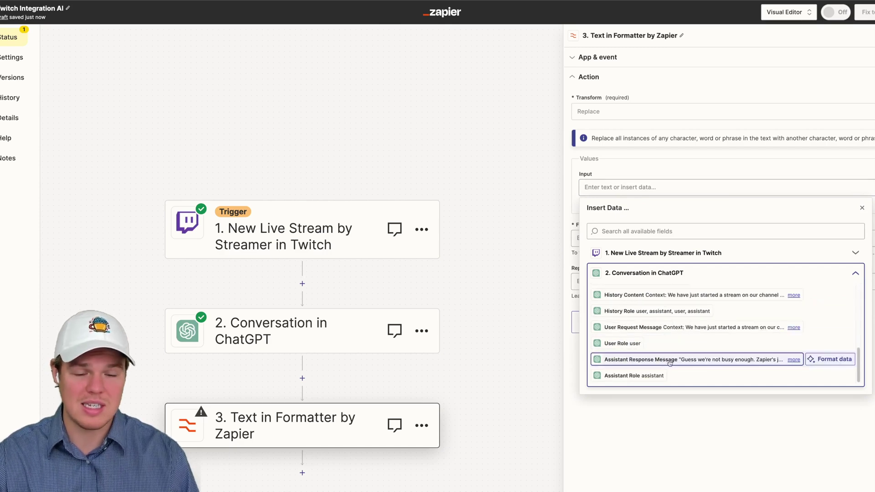
left_click(669, 361)
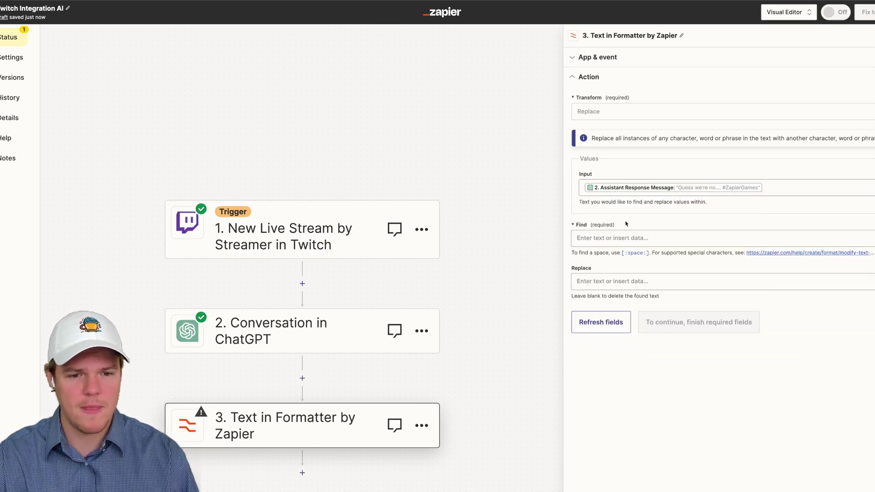
left_click(578, 238)
type("\"")
left_click(624, 222)
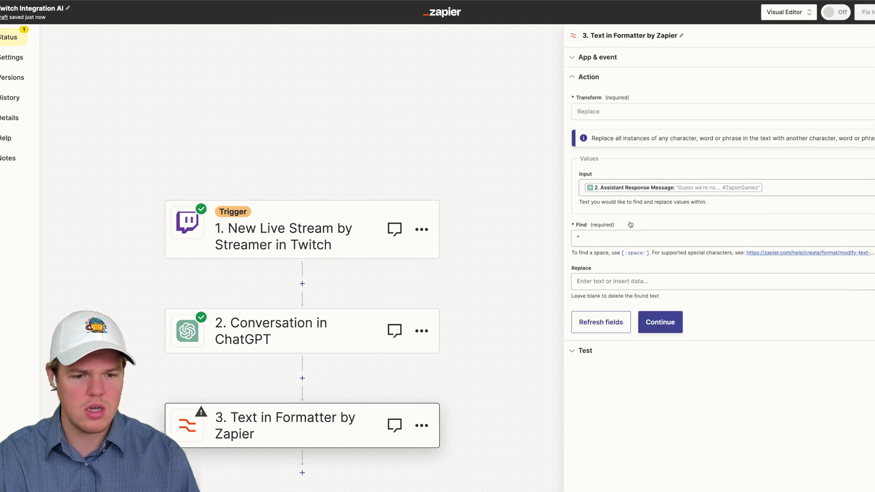
Test the Formatter step and inspect the quote-free output.
left_click(659, 322)
left_click(646, 307)
left_click_drag(602, 212, 654, 221)
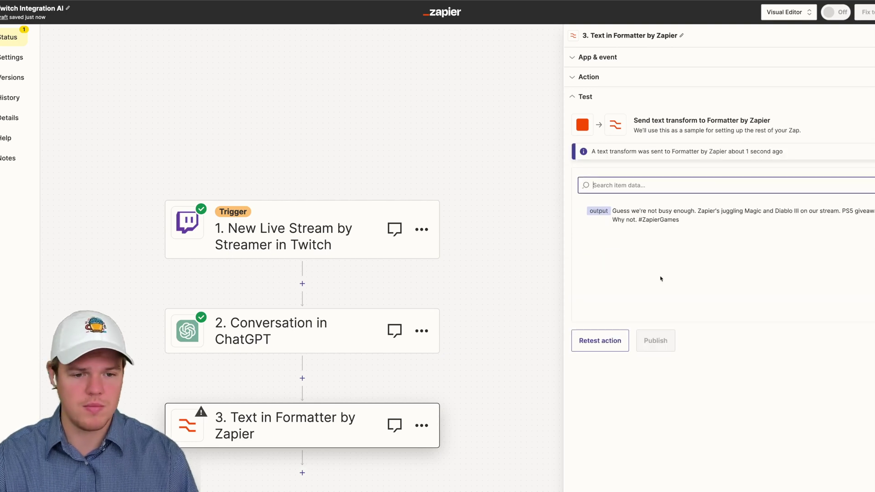
left_click(663, 370)
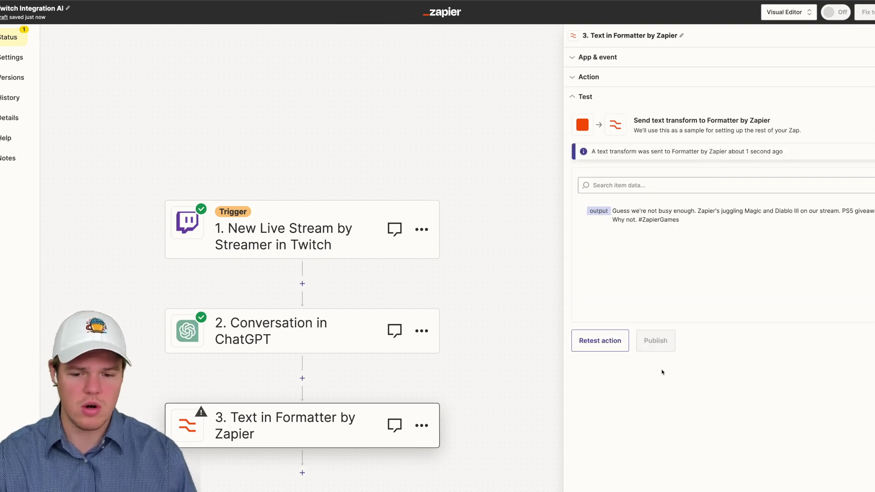
scroll(488, 339, "down", 5)
left_click(303, 313)
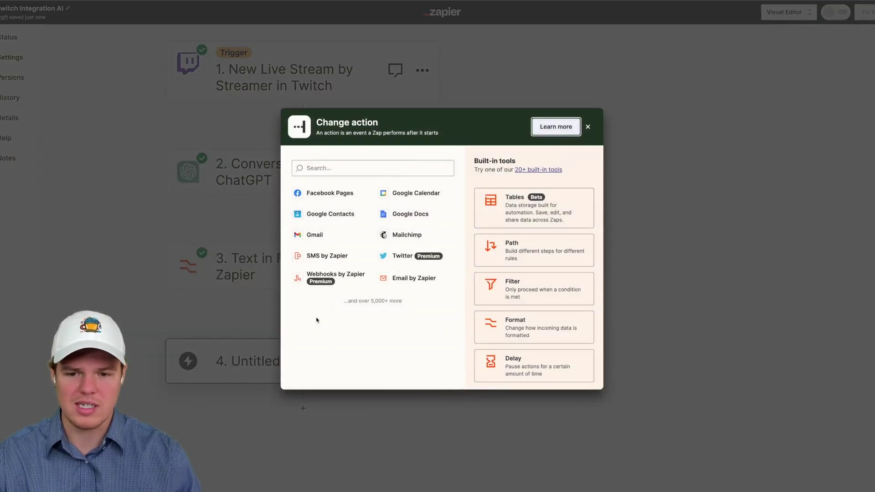
Make step 4 a Twitter Create Tweet action with the connected Twitter account.
left_click(403, 255)
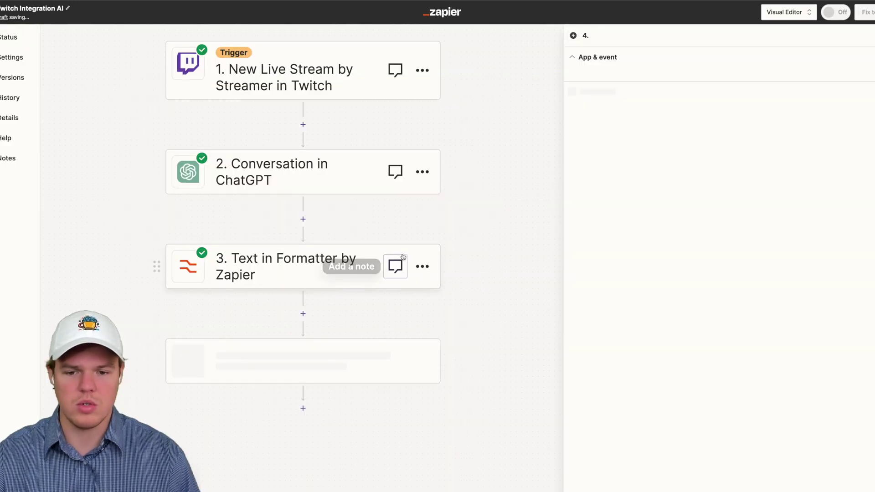
left_click(615, 122)
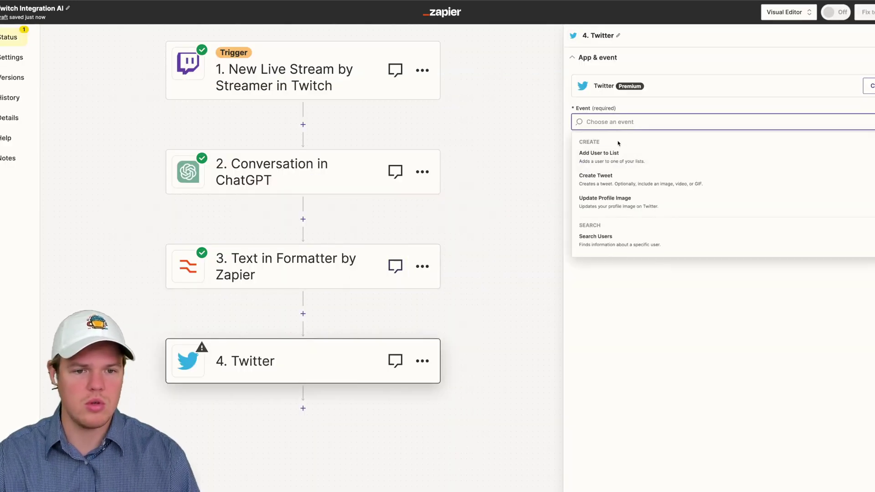
left_click(611, 177)
left_click(596, 163)
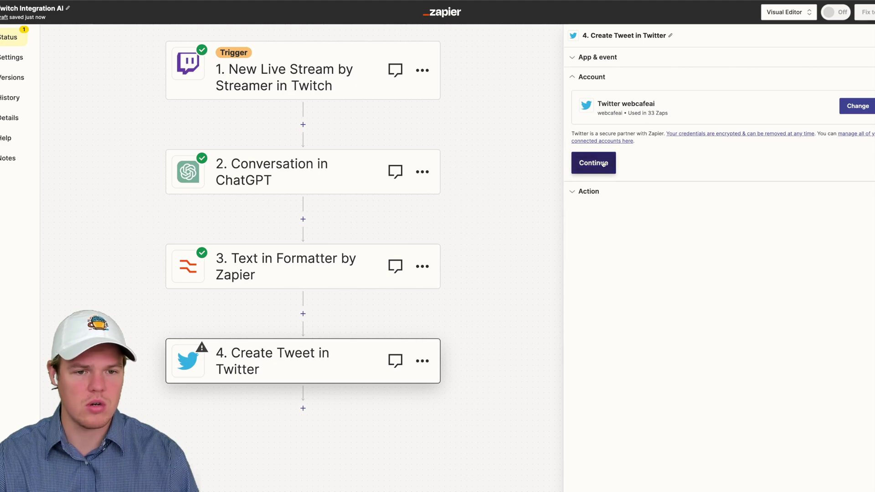
Set the tweet message to the Formatter step's Output.
left_click(607, 137)
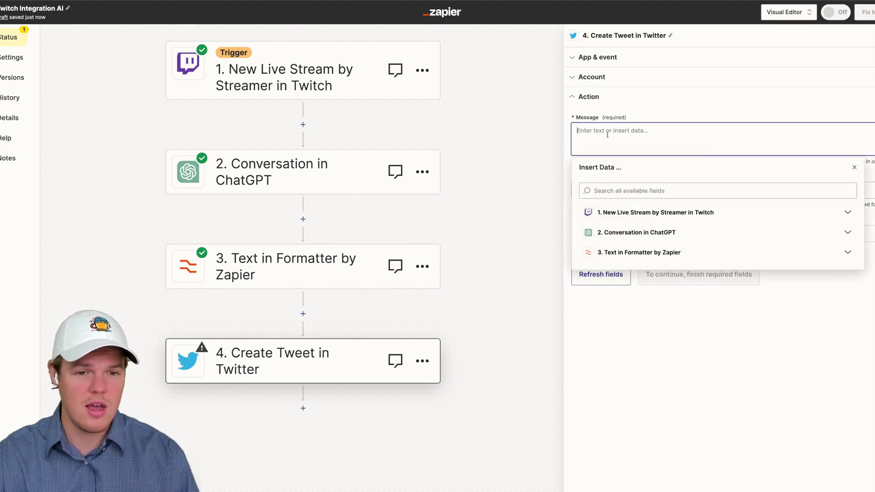
left_click(638, 233)
scroll(646, 310, "down", 1)
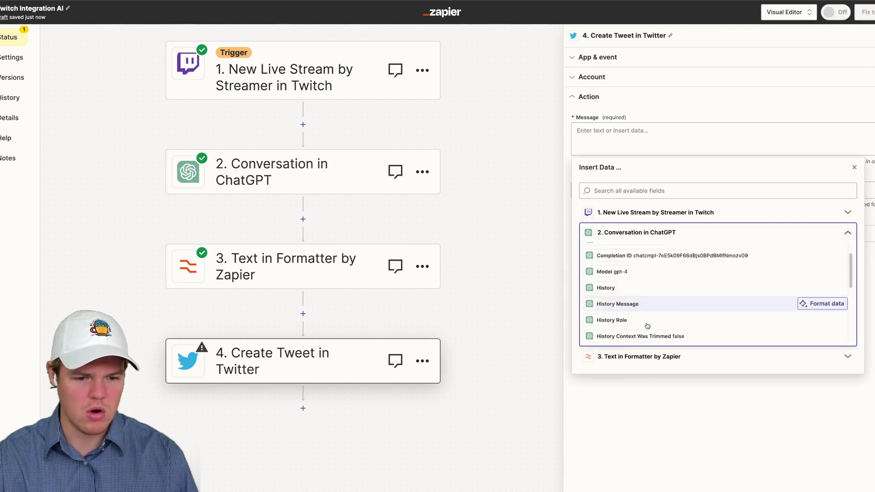
scroll(647, 326, "down", 3)
left_click(854, 168)
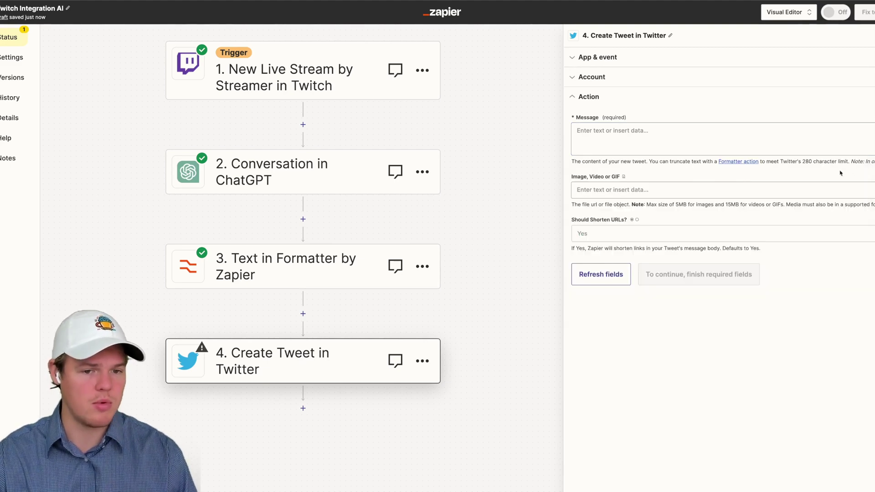
left_click(643, 130)
left_click(623, 253)
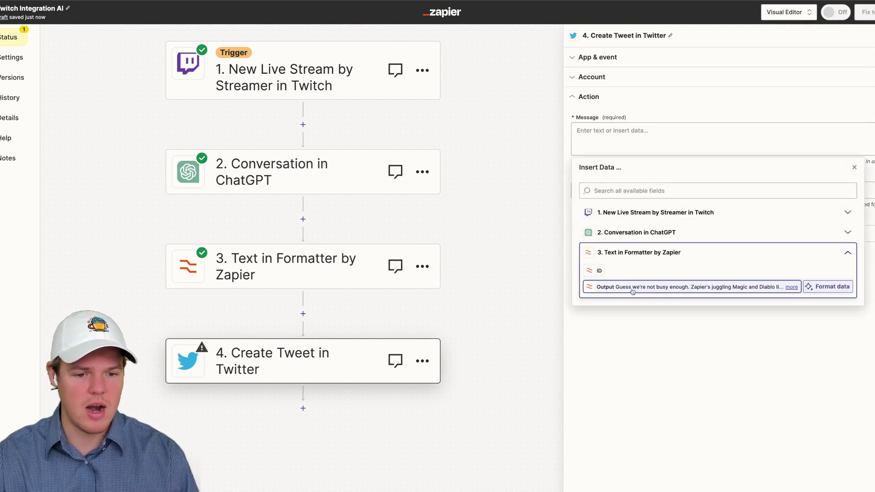
left_click(632, 287)
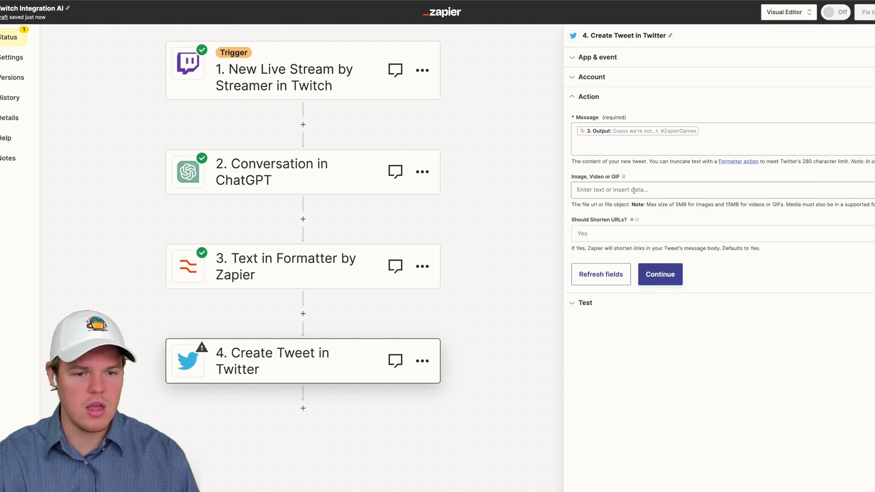
Attach the stream's Thumbnail Url as the image and append the Streamer Info Stream Url to the message.
left_click(633, 190)
left_click(649, 256)
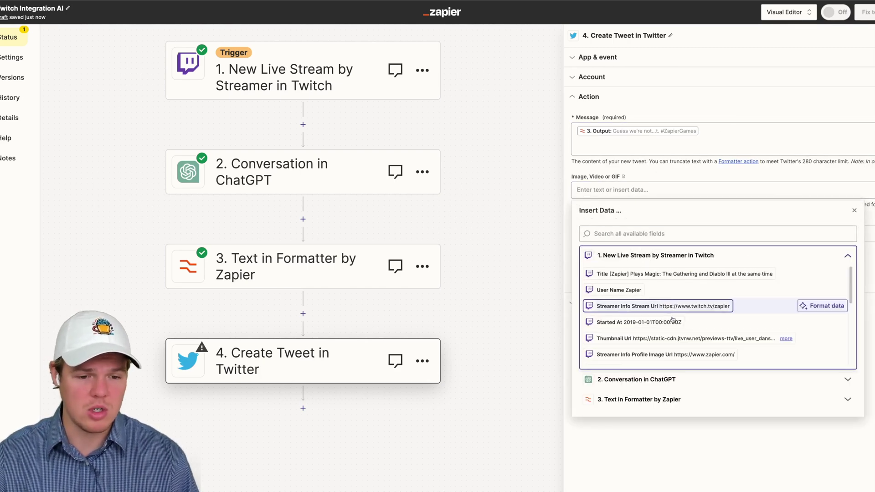
left_click(673, 338)
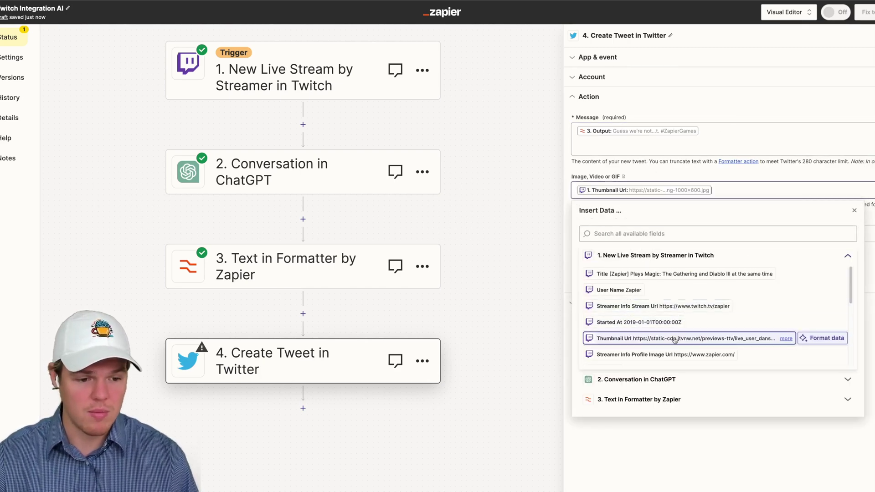
left_click(701, 145)
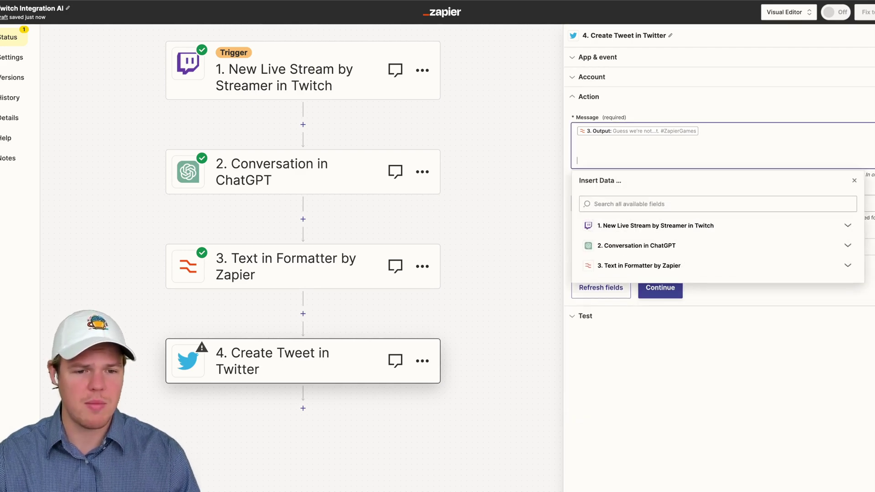
left_click(673, 227)
scroll(677, 274, "down", 5)
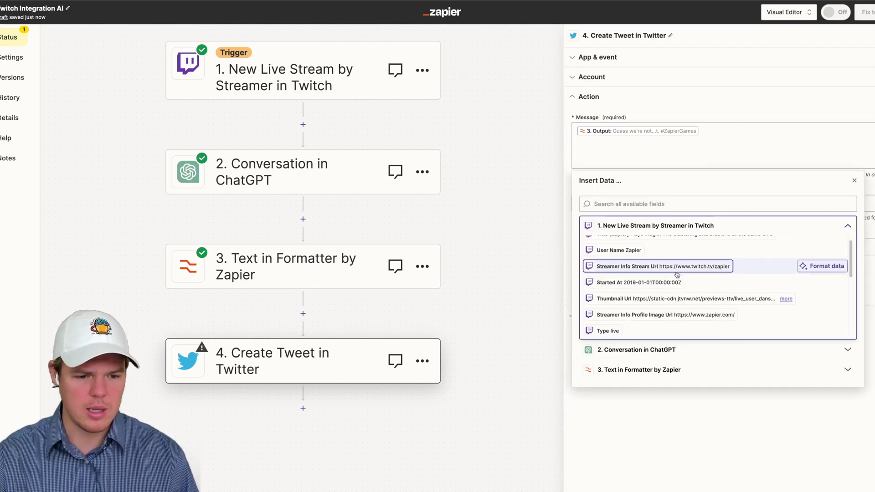
scroll(677, 274, "up", 3)
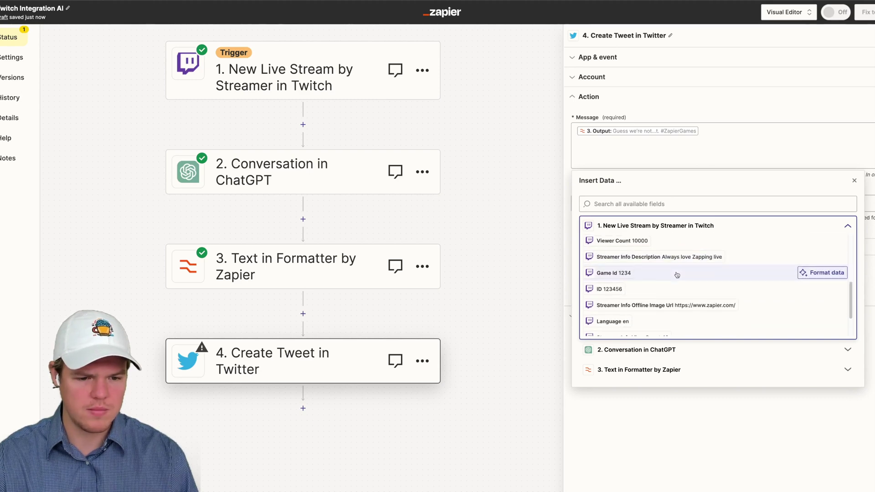
left_click(677, 276)
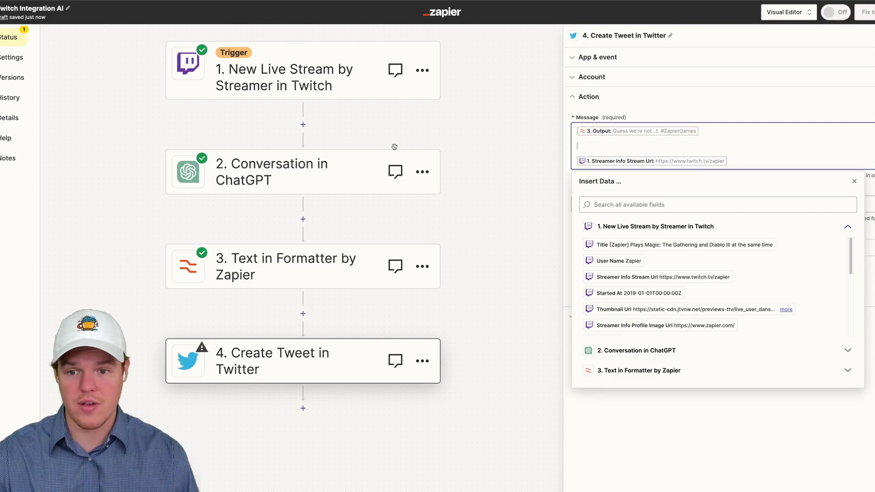
left_click(318, 161)
left_click(588, 208)
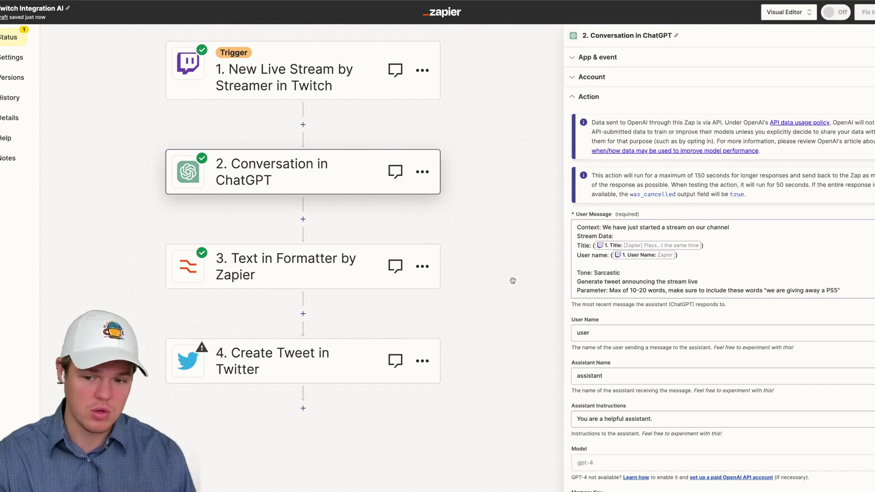
Add a 'Watch now >' line before the stream link in the tweet and send a test tweet.
left_click(299, 350)
left_click(589, 97)
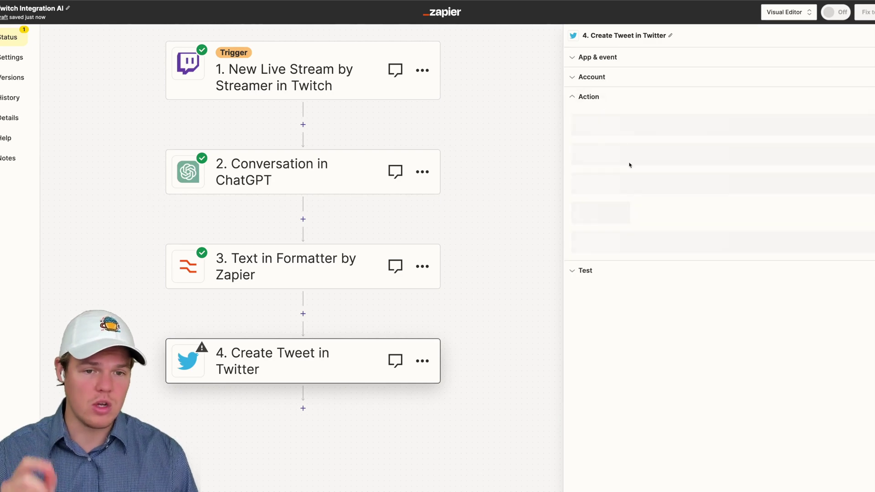
left_click(686, 139)
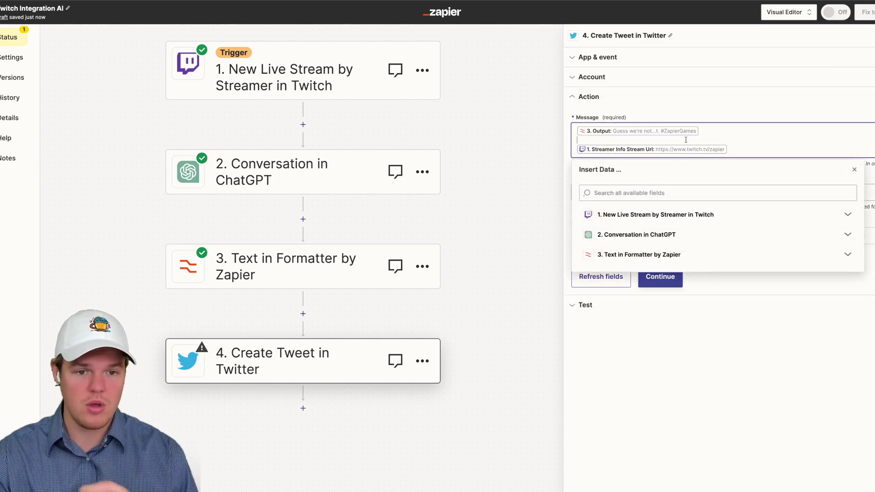
key("Return")
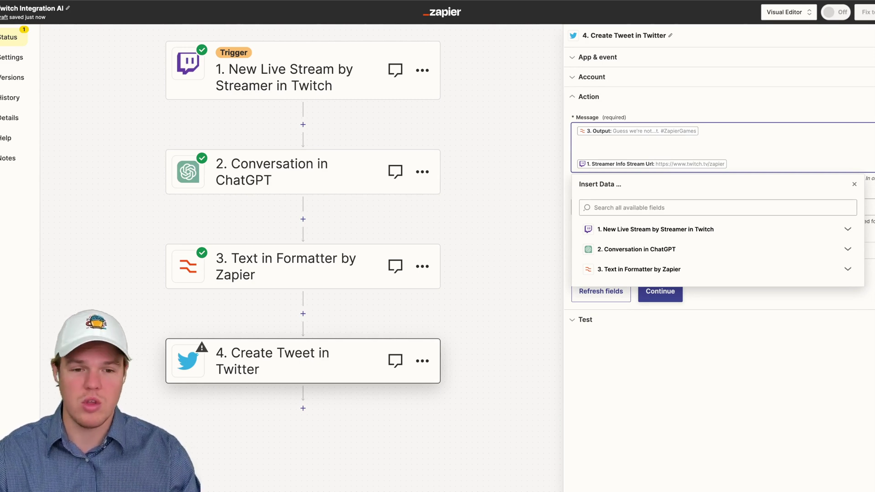
type("Watch now")
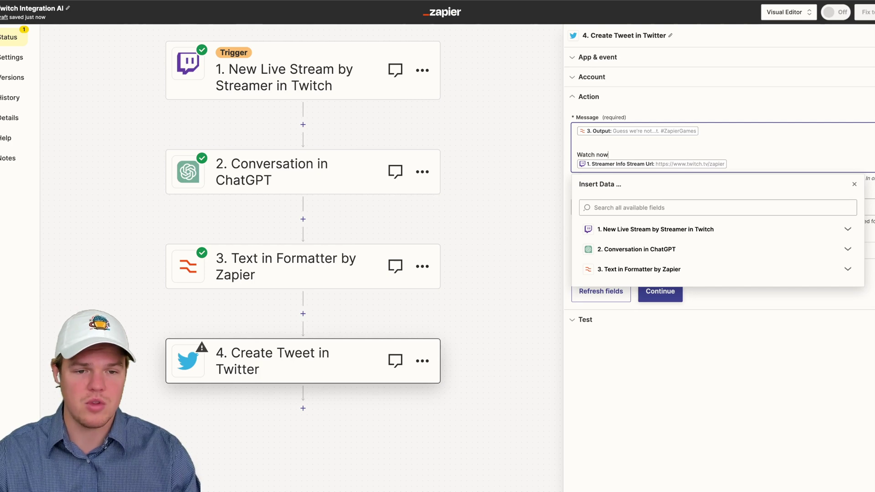
type(" >")
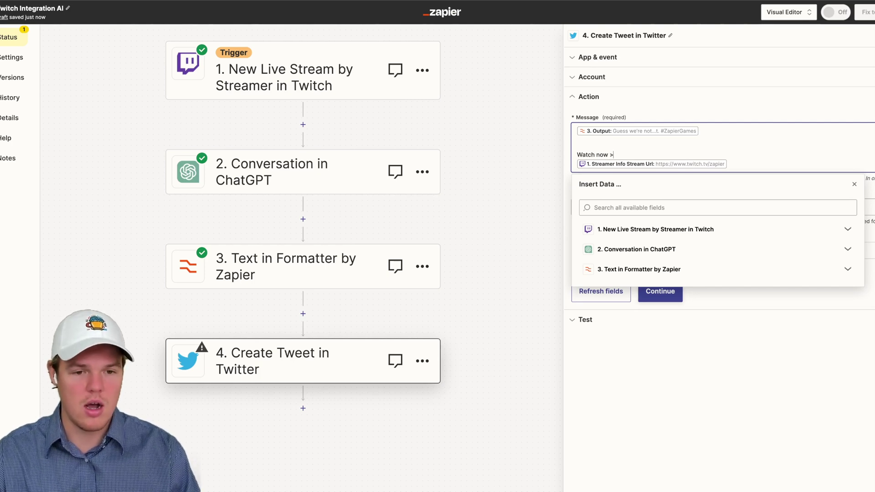
left_click(714, 103)
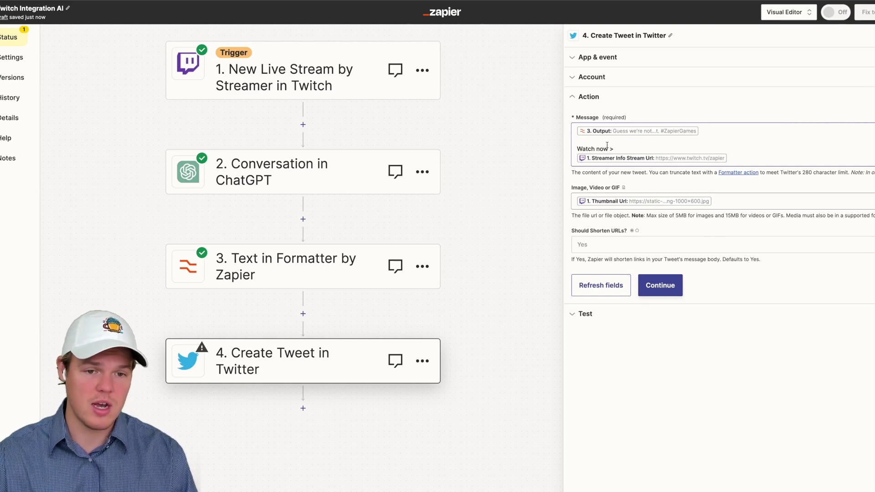
left_click(667, 161)
left_click(673, 112)
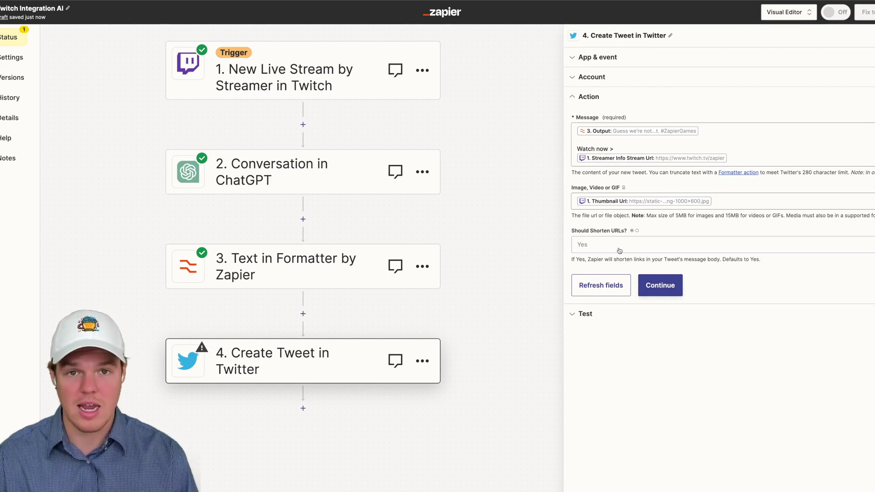
left_click(659, 285)
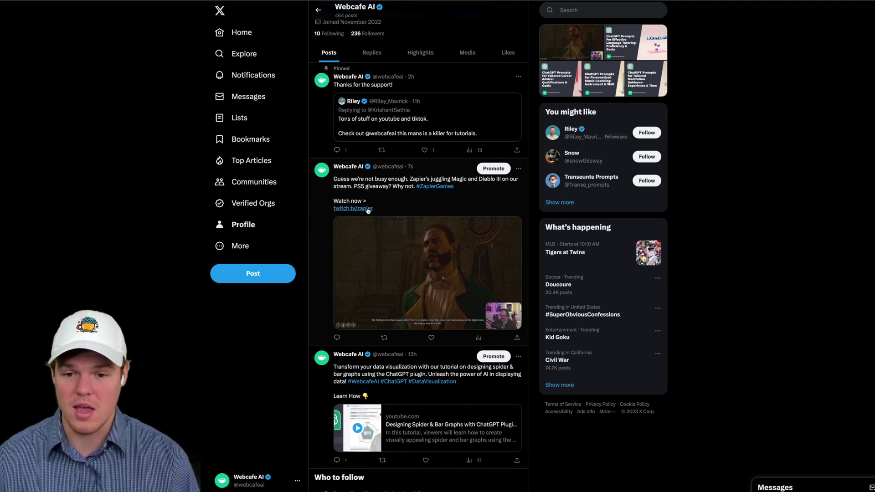
Delete the test tweet announcing the Zapier stream from the X profile and confirm.
left_click(517, 170)
left_click(436, 177)
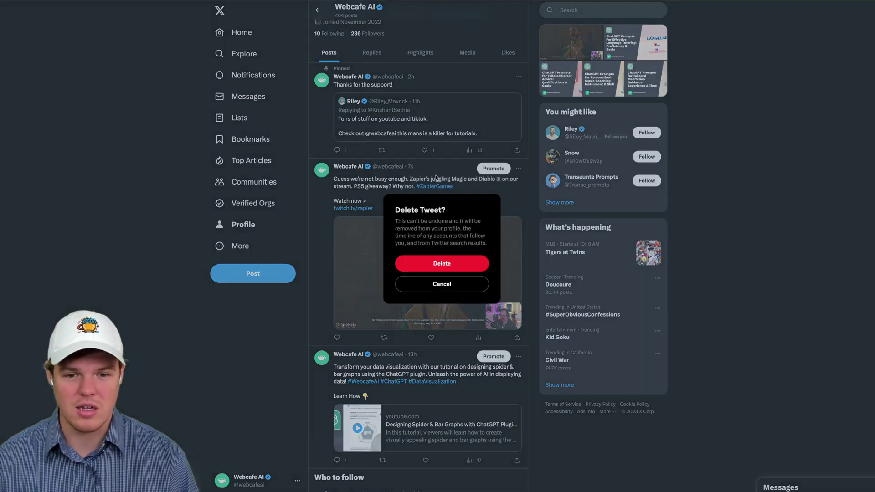
left_click(458, 264)
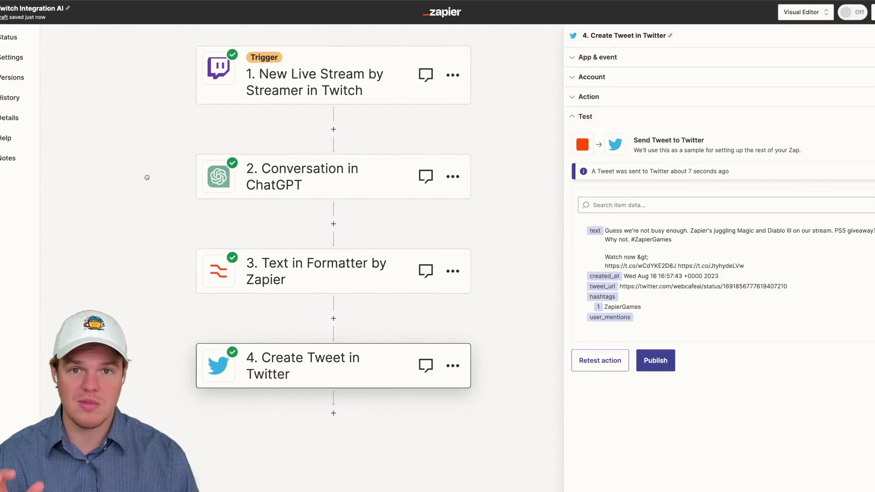
Add a new step after the tweet step and choose Twitch as its app.
left_click_drag(146, 177, 178, 175)
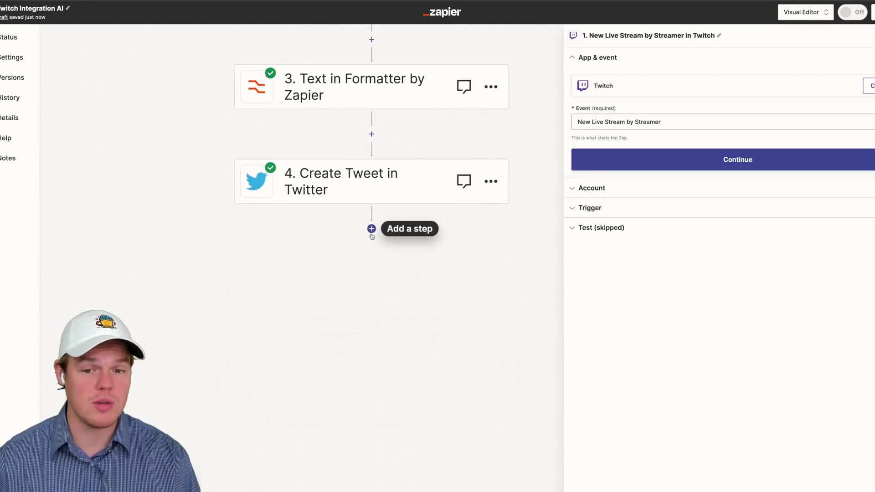
left_click(371, 229)
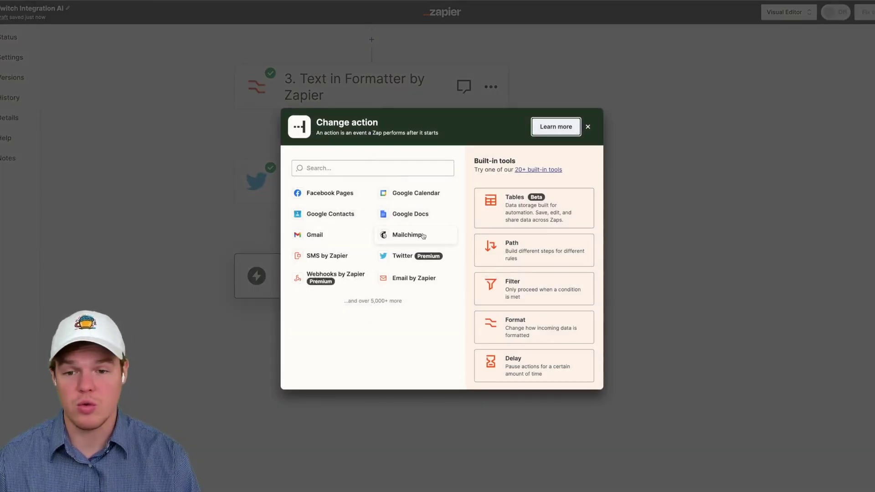
left_click(388, 173)
type("tw")
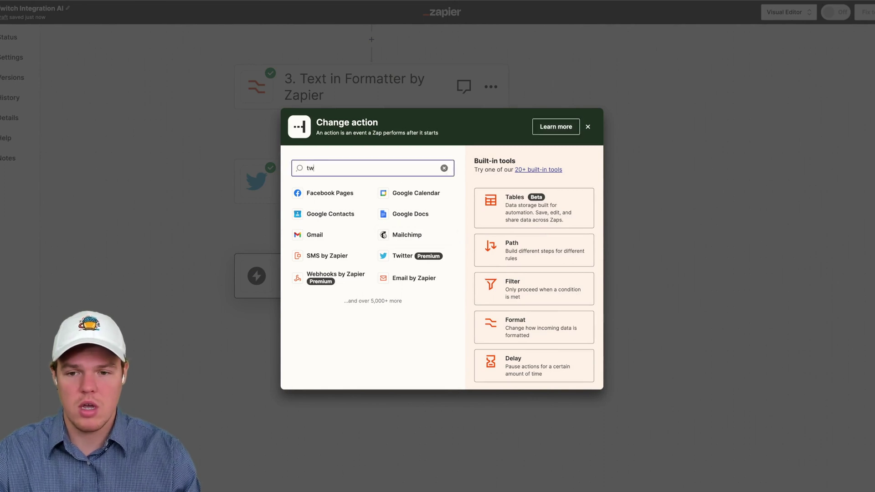
type("ithc")
key("BackSpace")
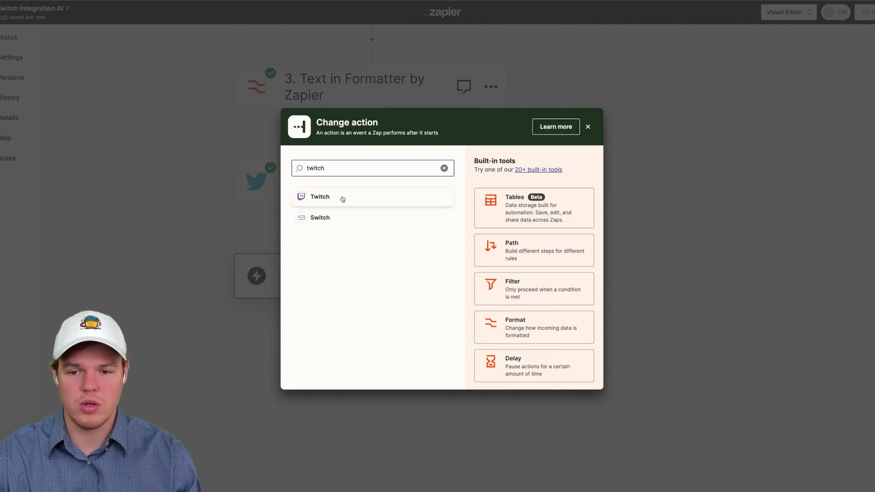
left_click(339, 197)
Set the Twitch event to API Request (Beta) and confirm the app, event and account.
left_click(651, 123)
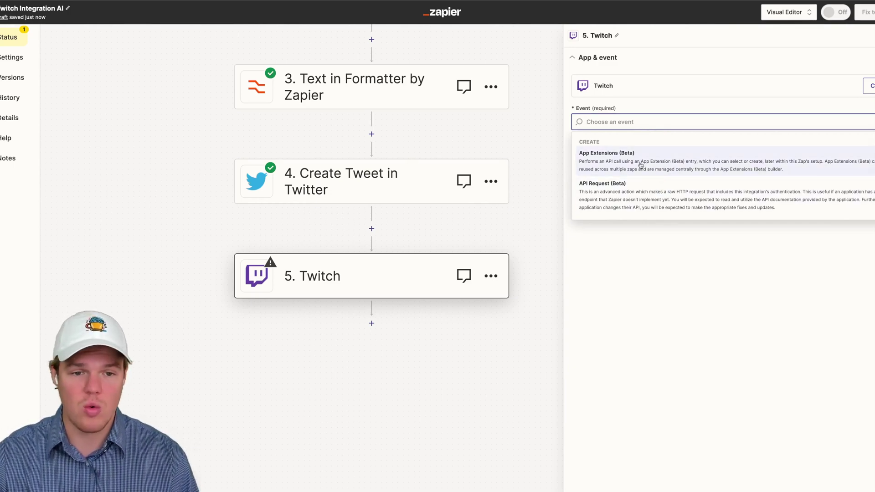
left_click(638, 191)
left_click(634, 151)
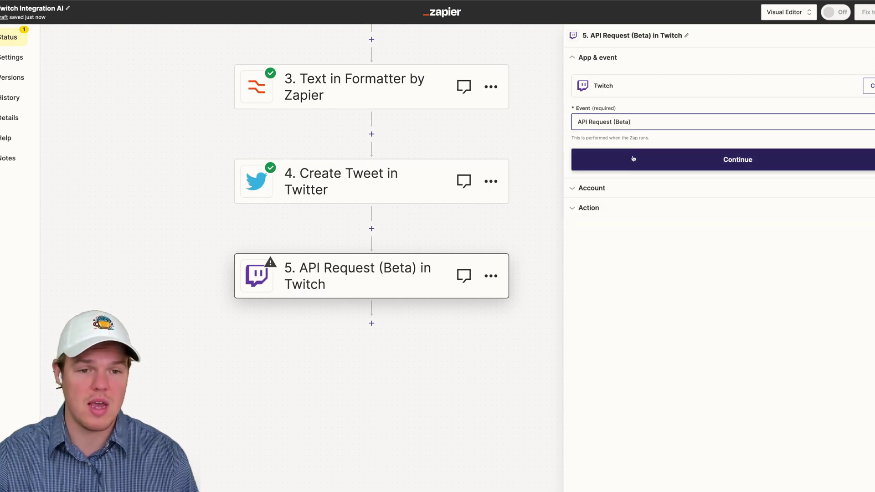
left_click(606, 163)
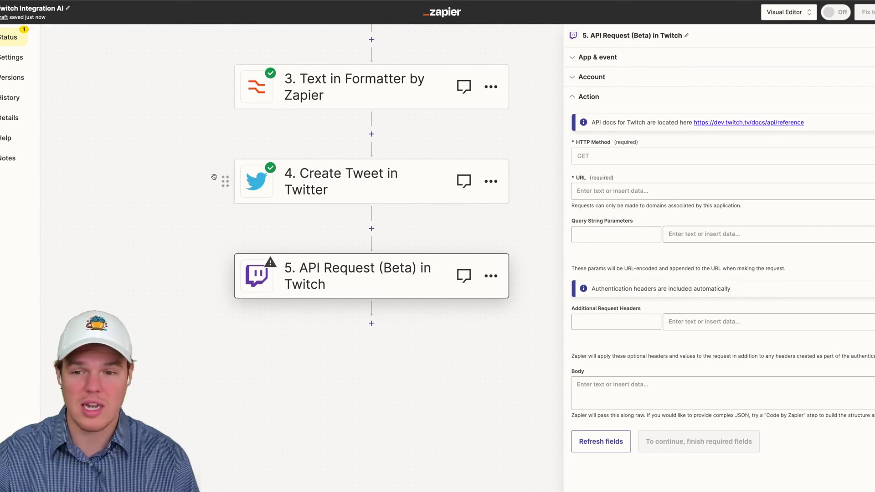
scroll(237, 196, "up", 2)
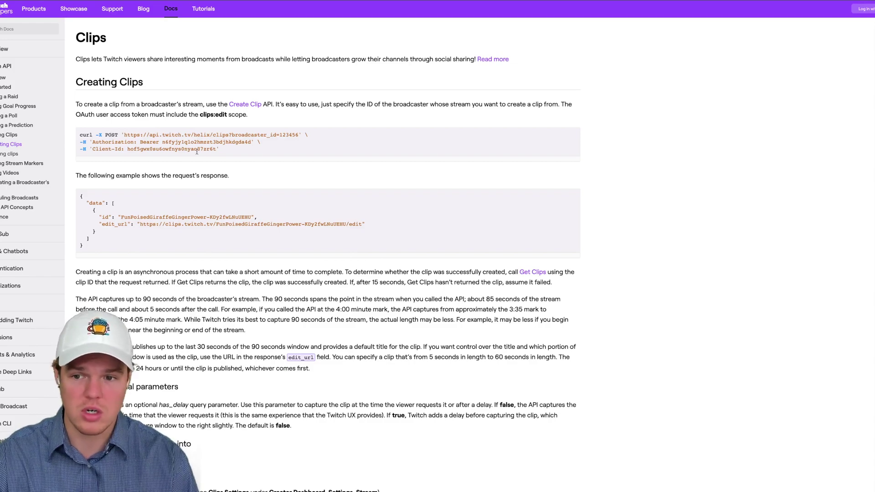
Scroll through the Twitch docs guide on creating and getting clips.
scroll(197, 151, "down", 5)
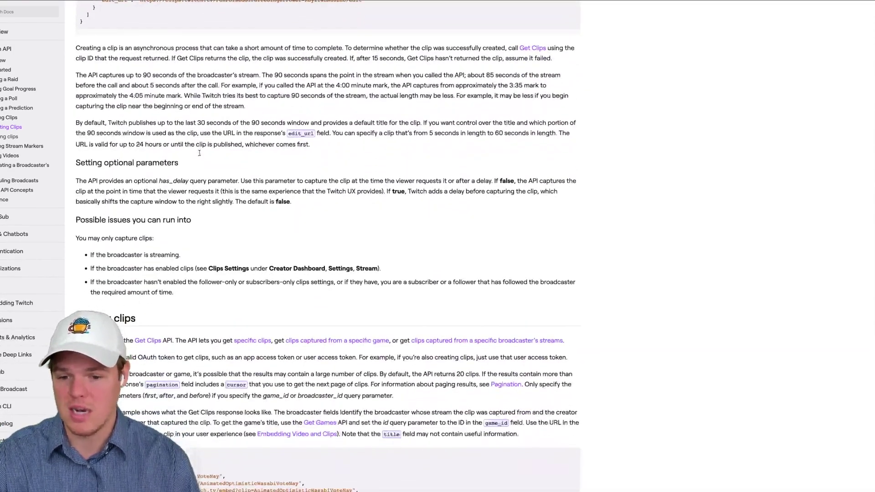
scroll(199, 153, "down", 6)
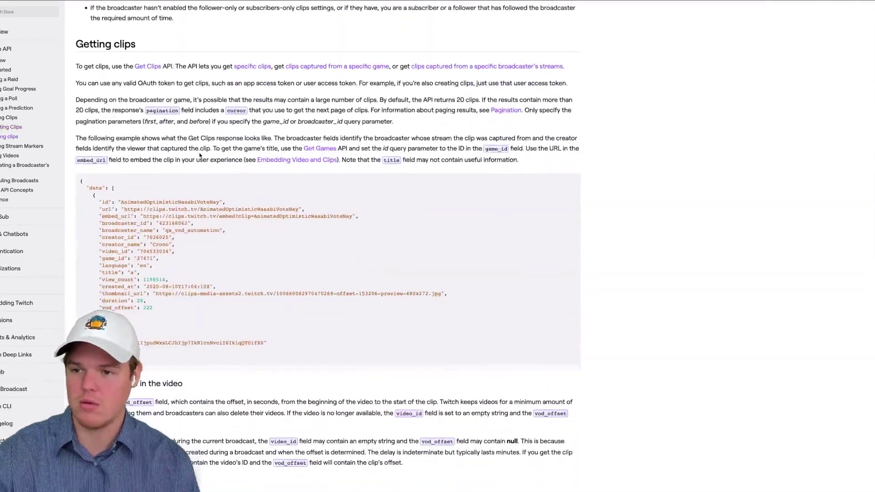
scroll(199, 155, "down", 8)
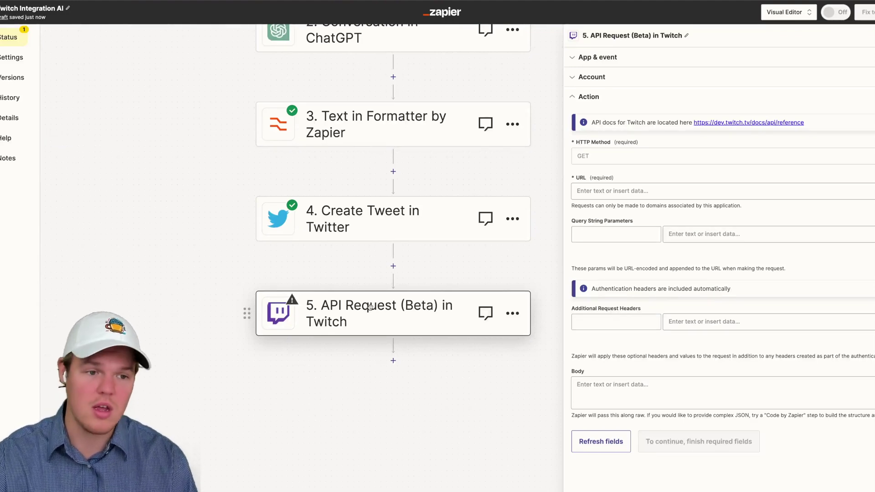
Open the dev.twitch.tv/docs/api/reference link to view the Twitch API Reference.
left_click(746, 123)
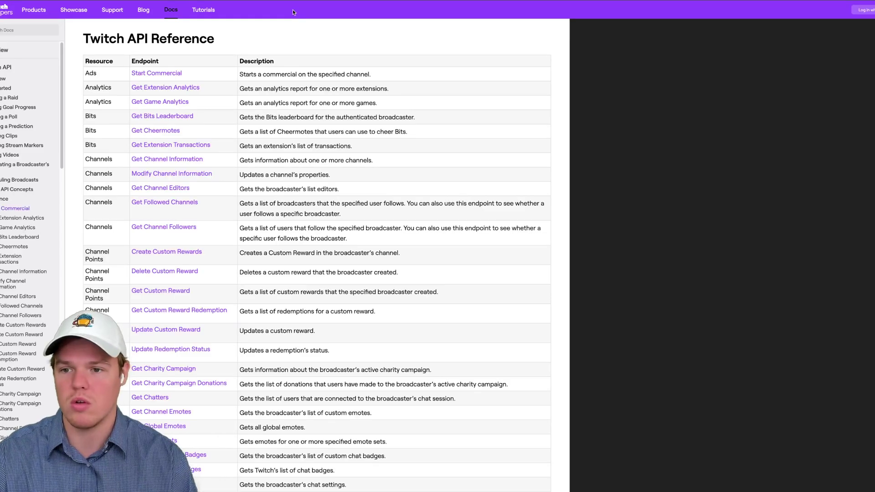